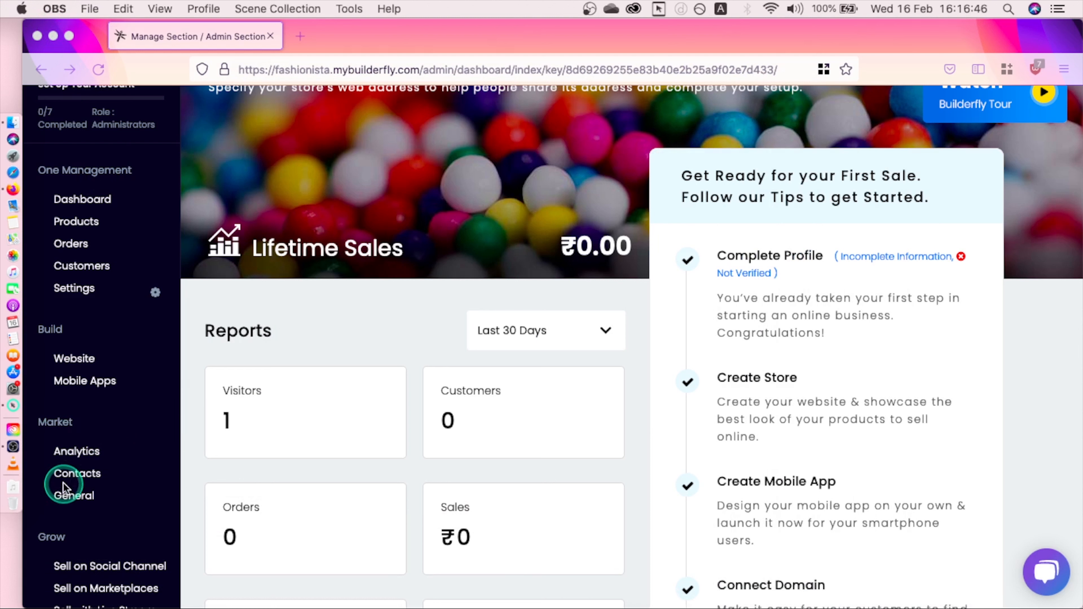
Step: Go to the General marketing section's Discount page and scroll to the Discounts & Coupons configuration
left_click(75, 498)
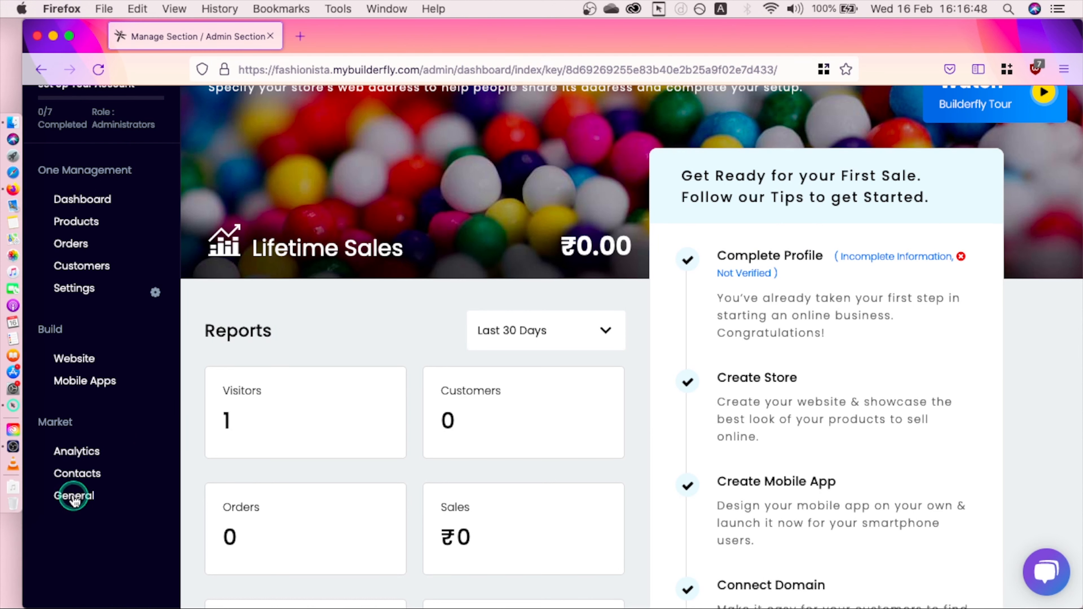
left_click(85, 537)
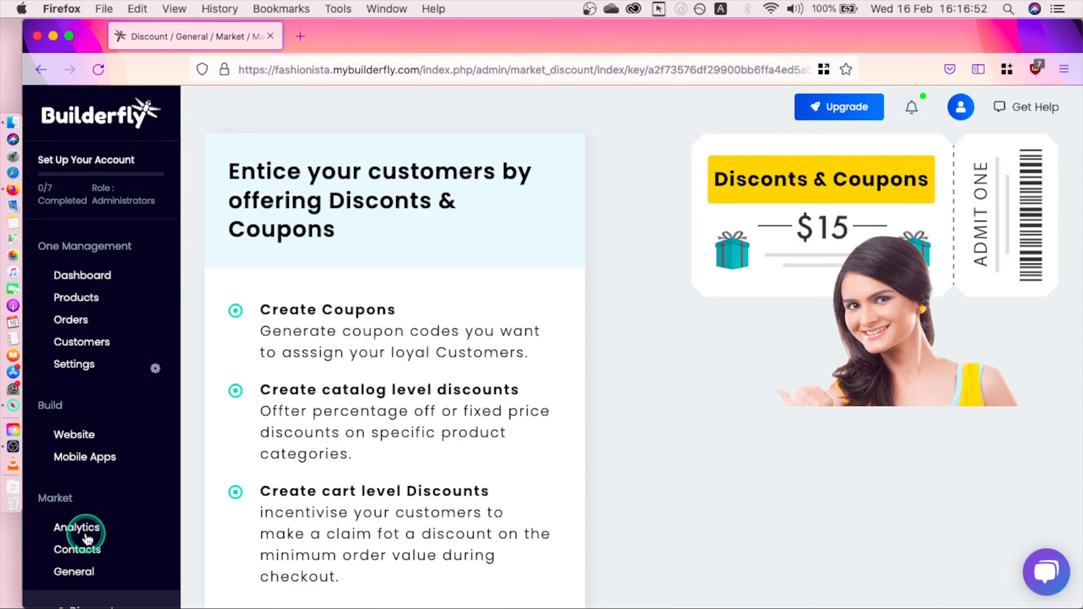
scroll(630, 380, "down", 5)
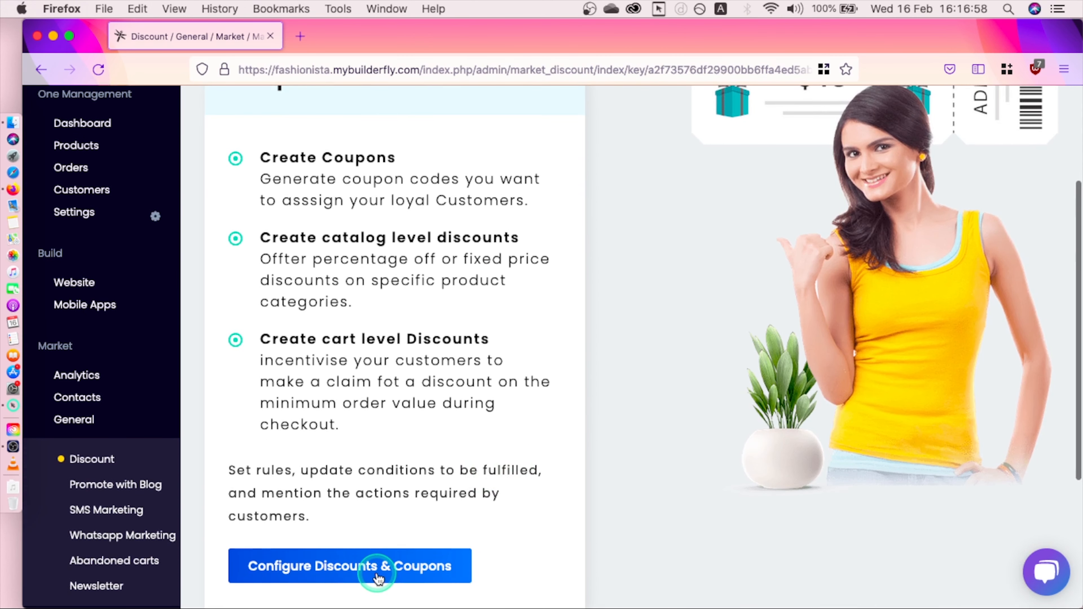
Step: Open Discounts & Coupons, look over the Automatic Discounts list, then return to Discount Coupons
left_click(378, 578)
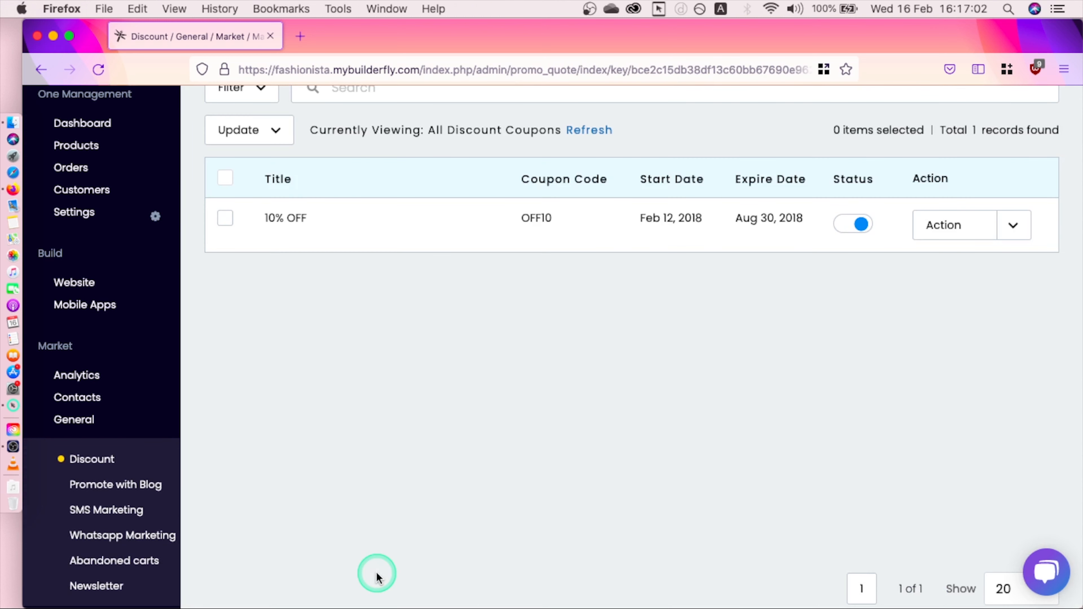
scroll(394, 477, "up", 4)
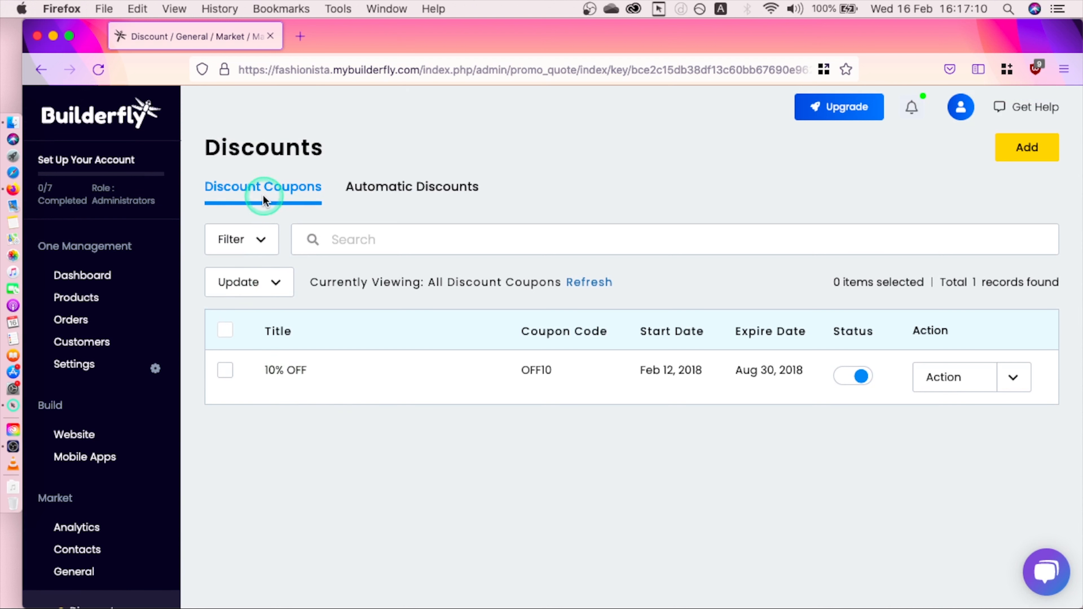
left_click(418, 197)
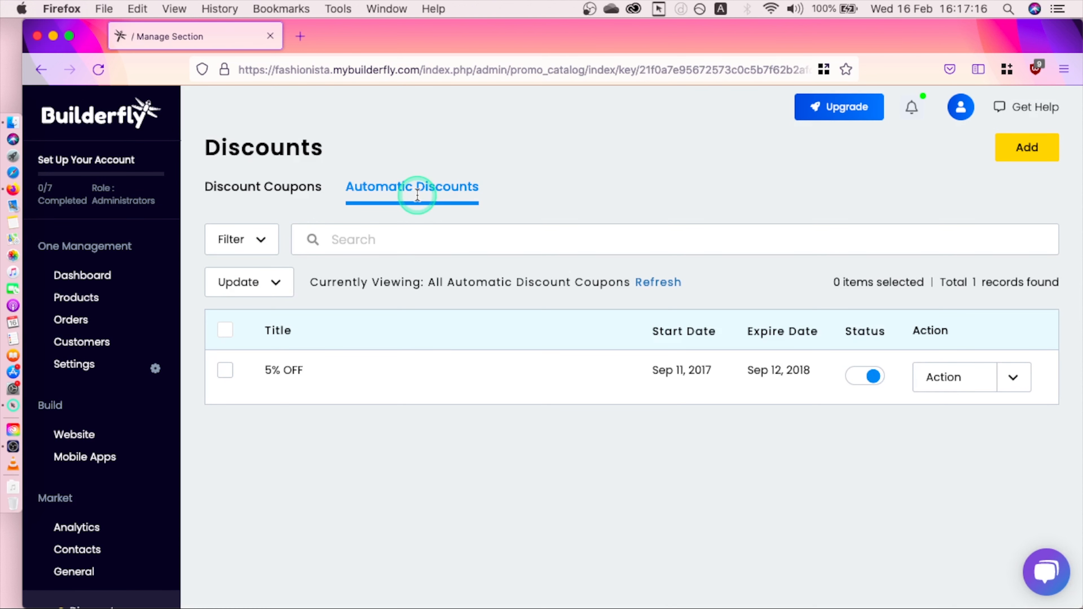
left_click(298, 197)
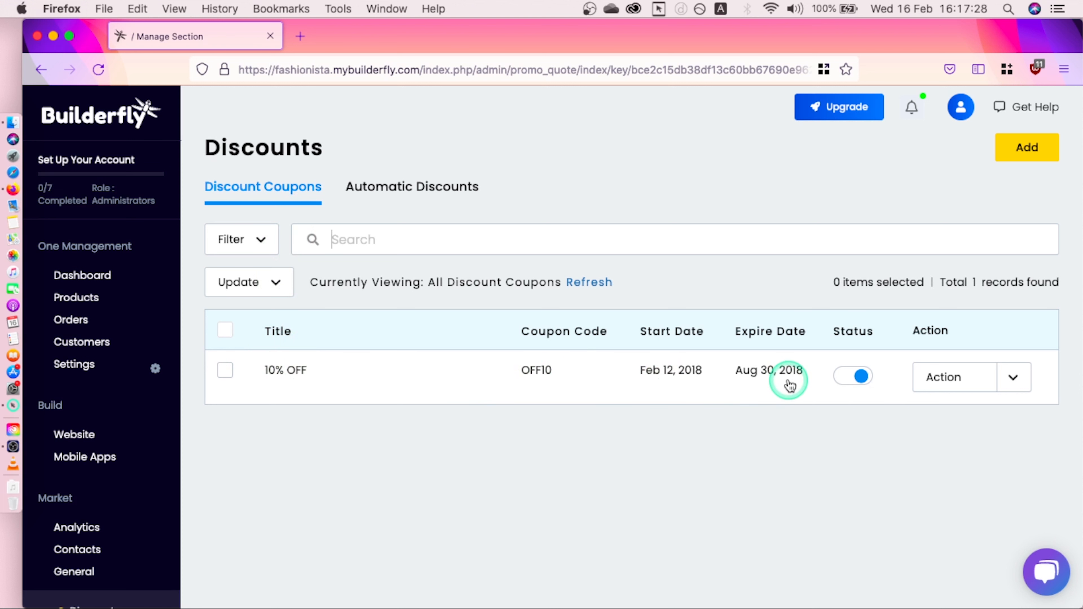
Step: Inspect the 10% OFF coupon's row actions, then start a new discount coupon
left_click(854, 381)
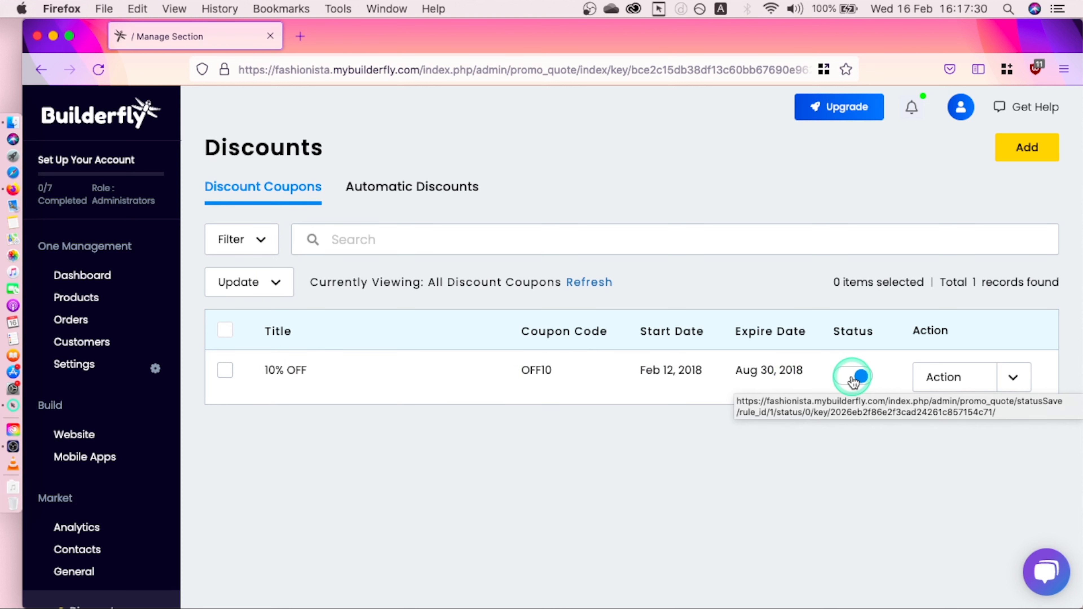
left_click(1008, 384)
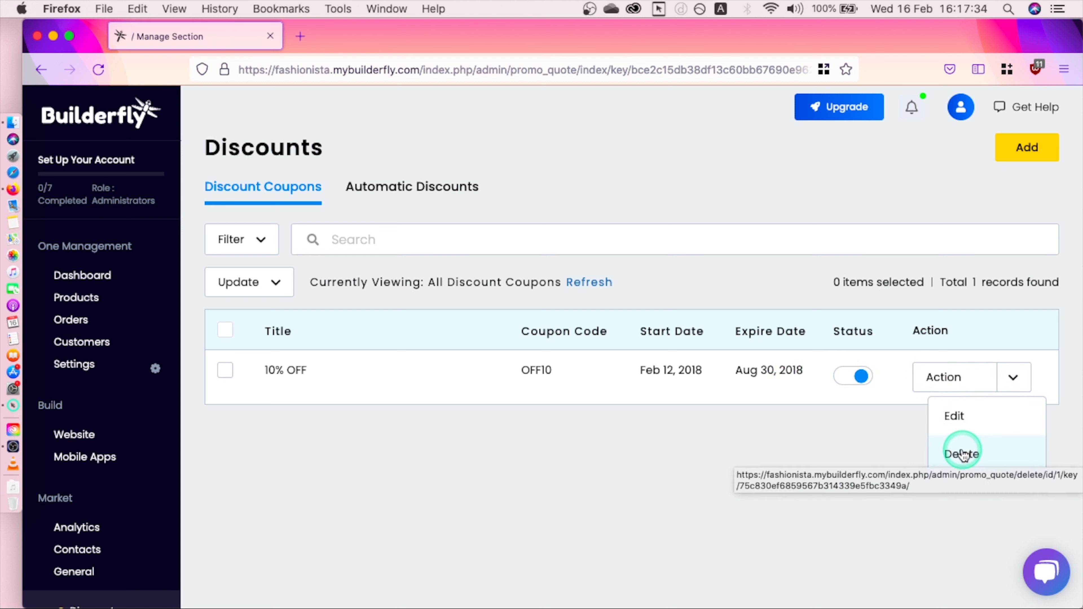
left_click(902, 417)
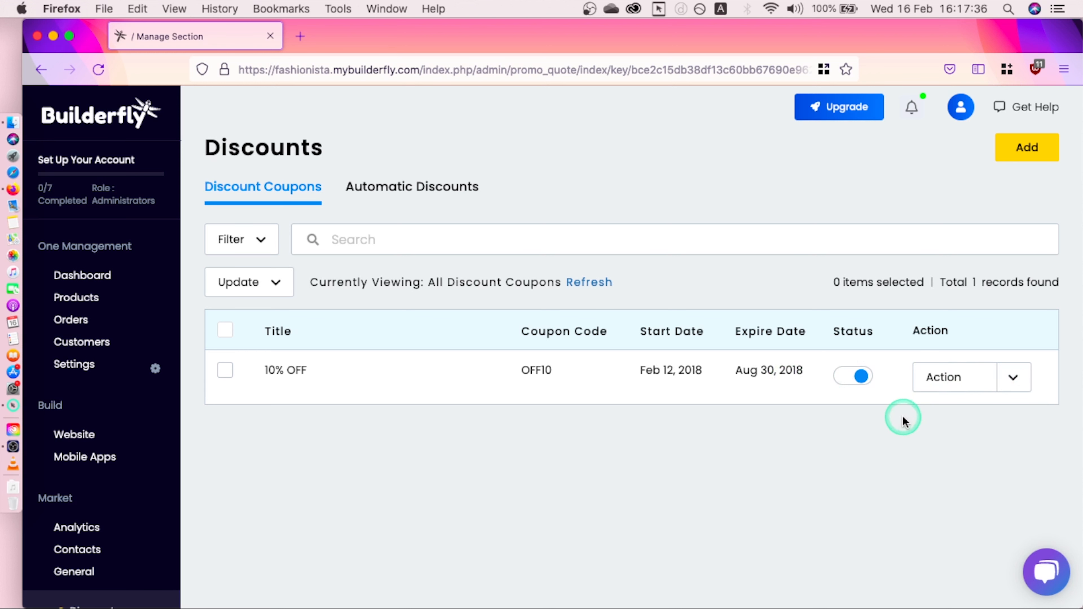
left_click(1004, 147)
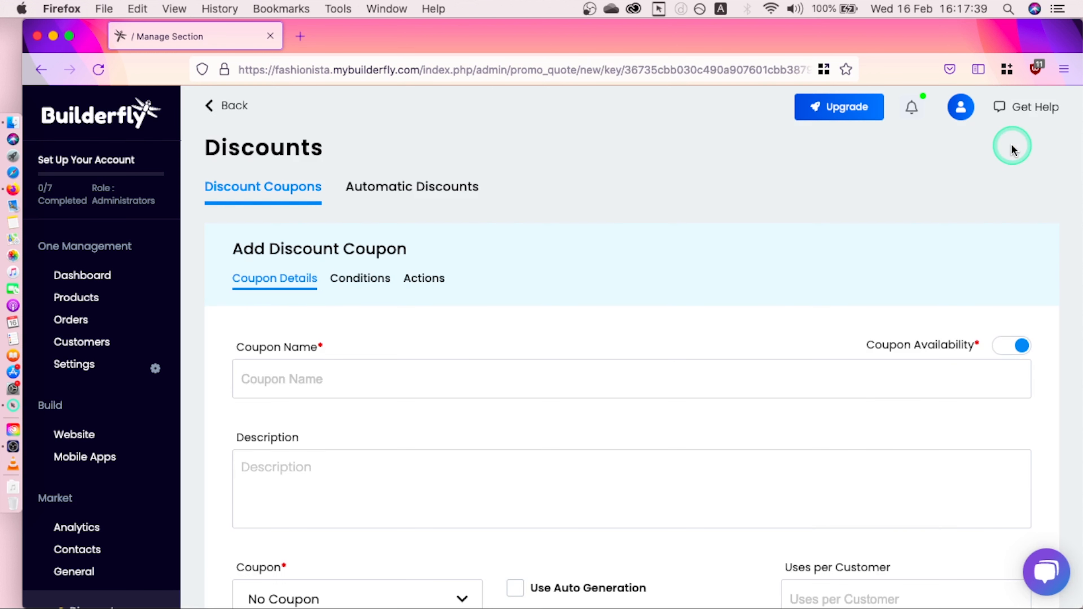
Step: Enter '10% off' as the new coupon's name
scroll(614, 273, "down", 2)
scroll(615, 274, "down", 3)
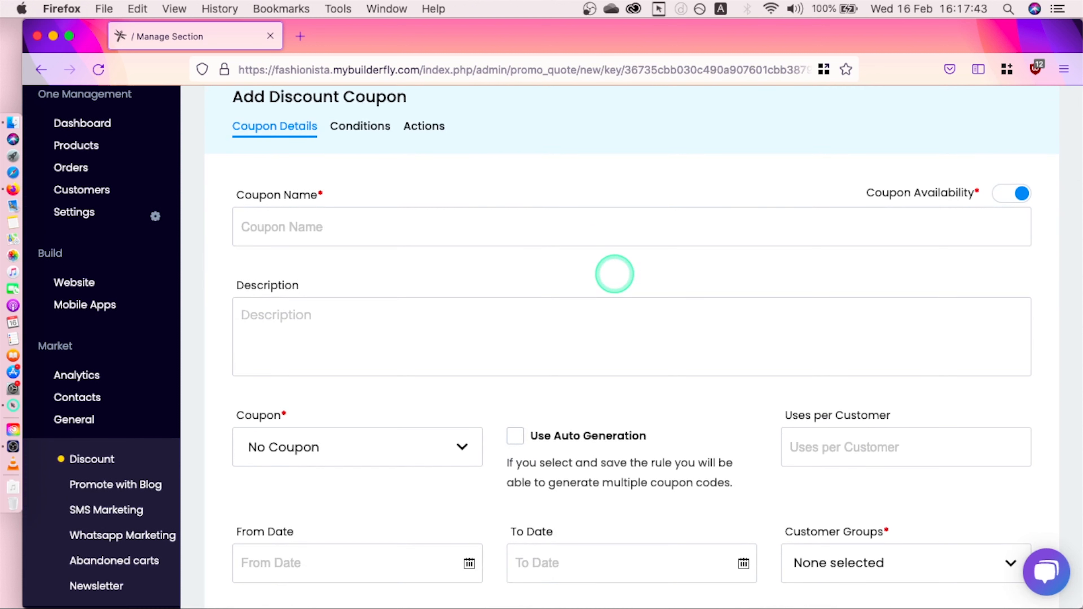
scroll(614, 273, "down", 1)
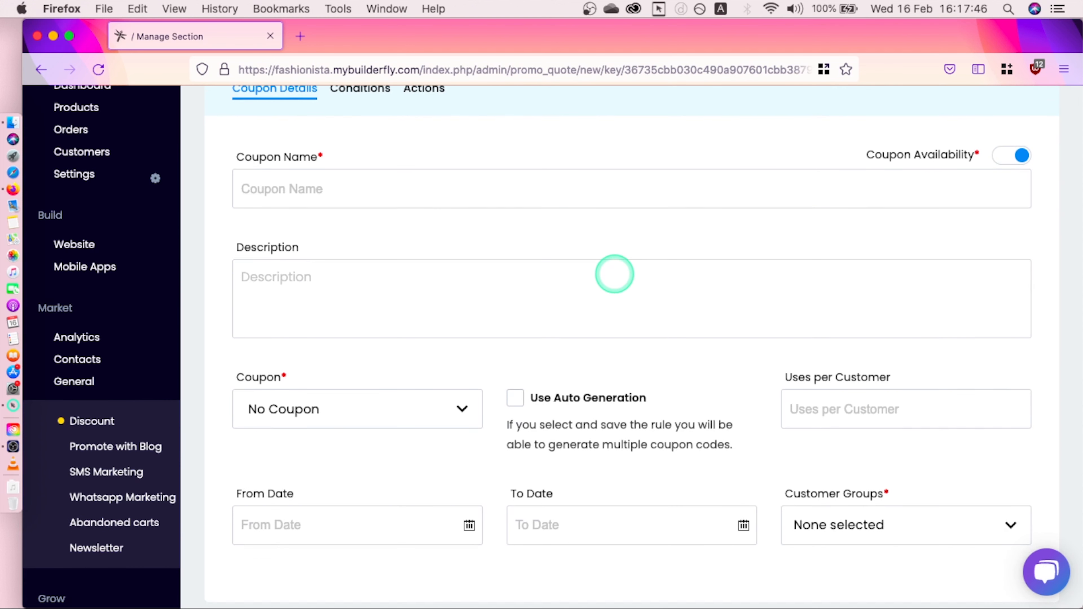
left_click(346, 177)
type("10")
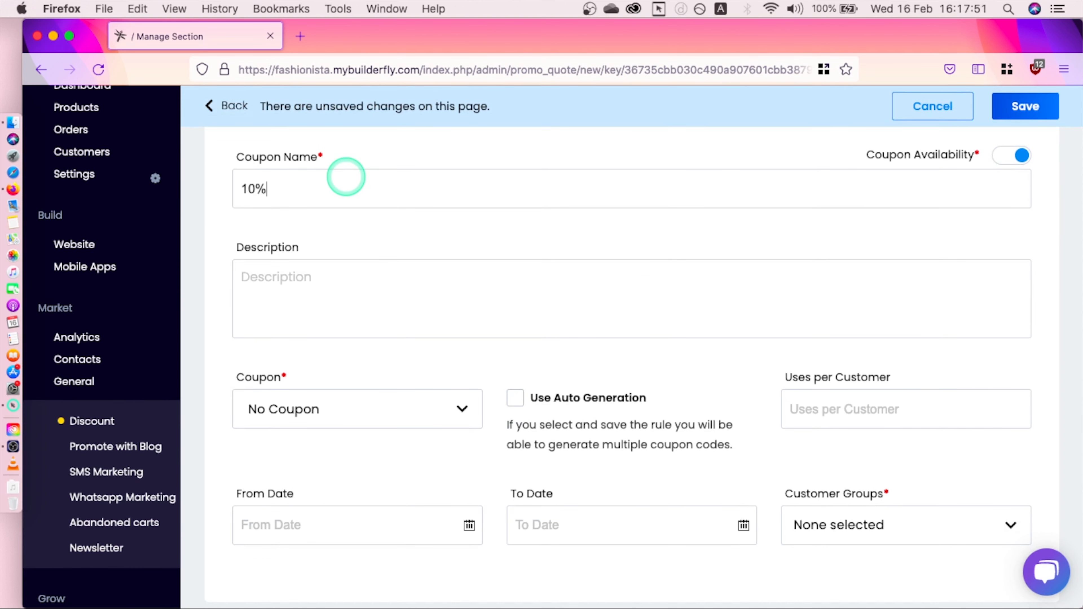
left_click(347, 285)
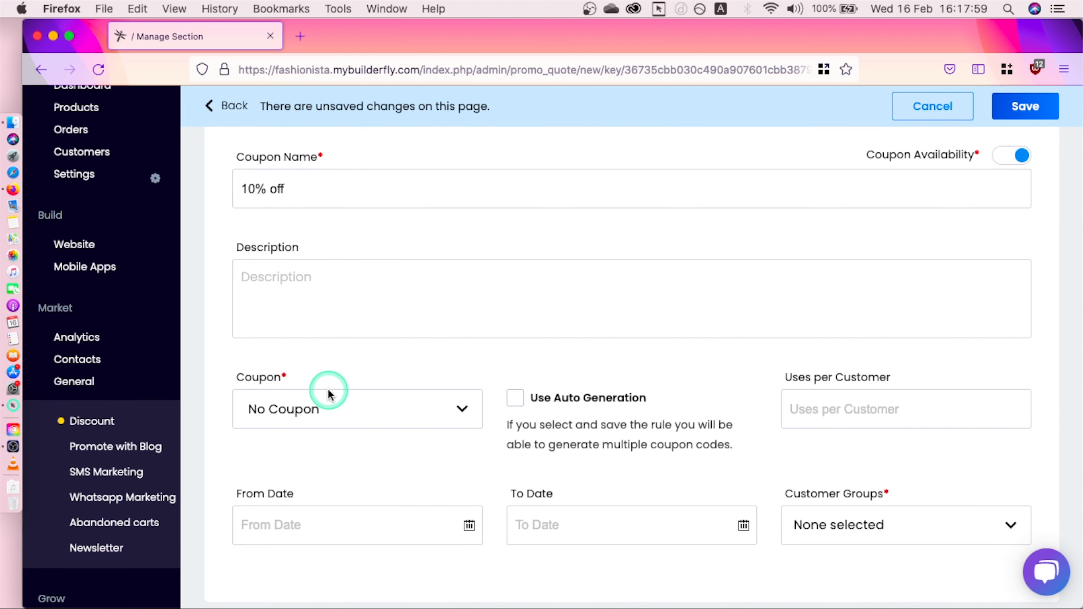
Step: Make it a Specific Coupon with code OFF10
left_click(328, 411)
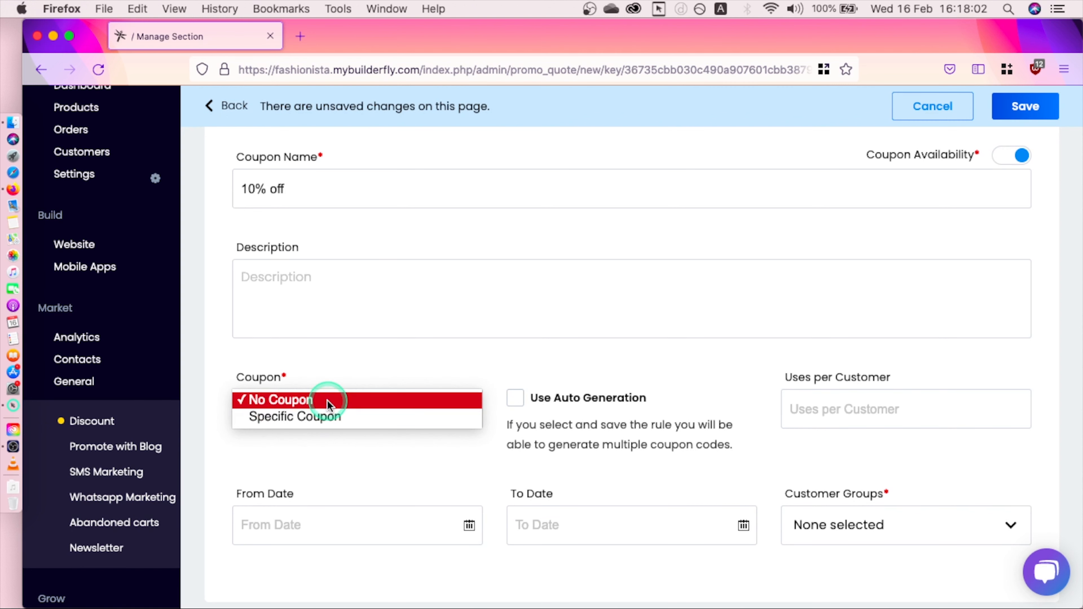
left_click(326, 415)
left_click(559, 409)
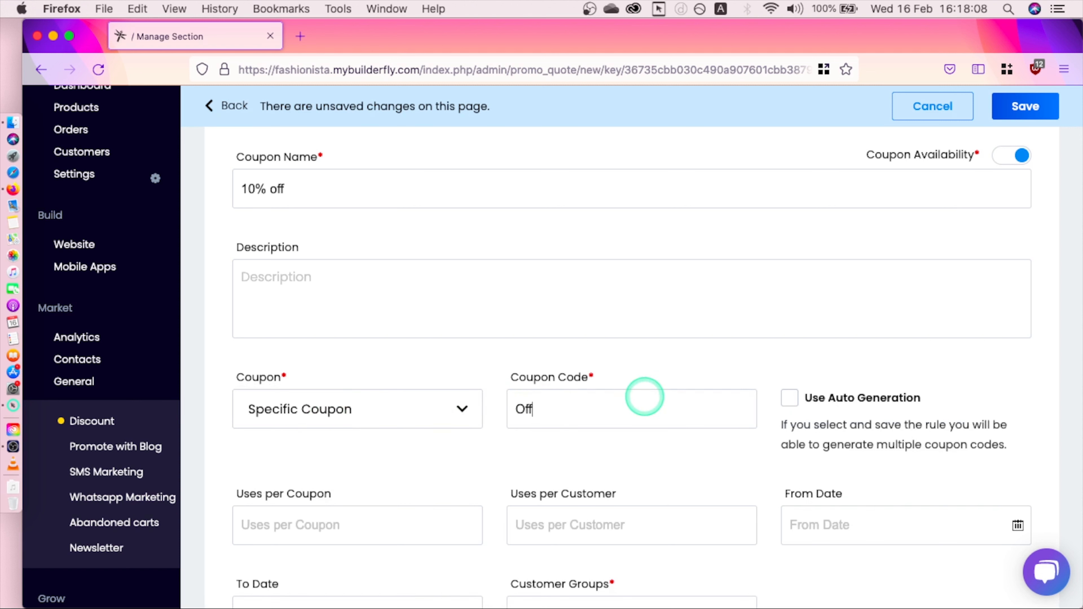
type("OFF10")
Step: Limit it to 2 uses per coupon and 1 per customer, leaving customer groups unchanged
scroll(961, 389, "down", 1)
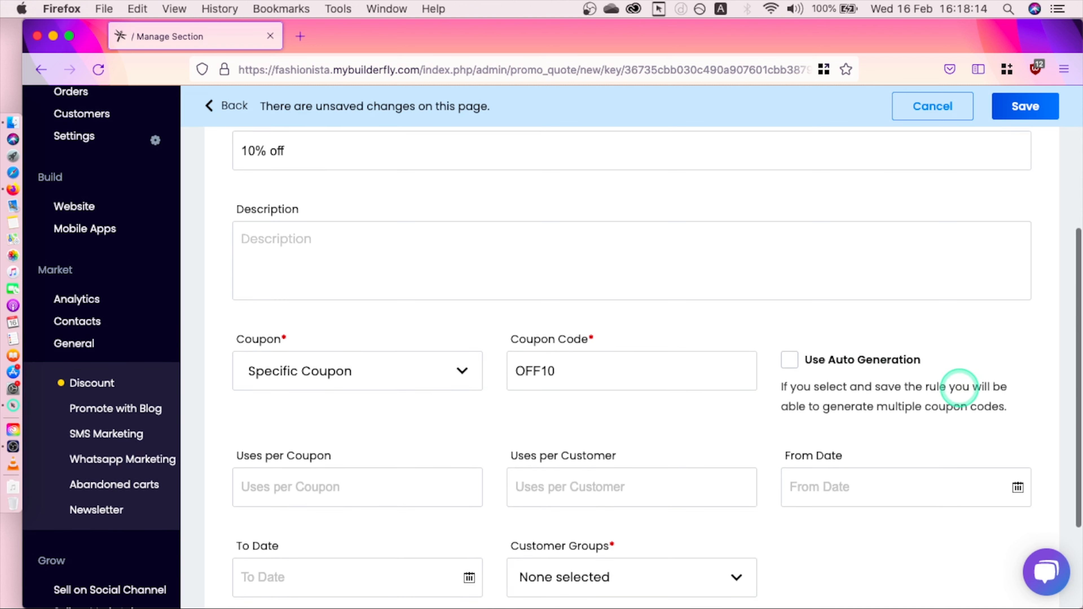
scroll(960, 388, "down", 3)
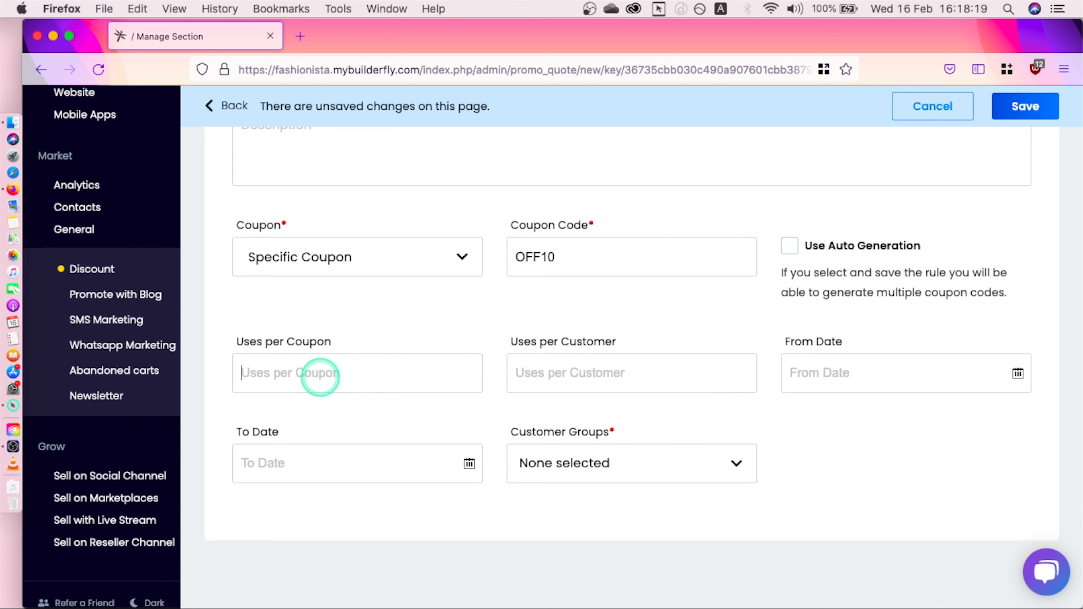
left_click(535, 377)
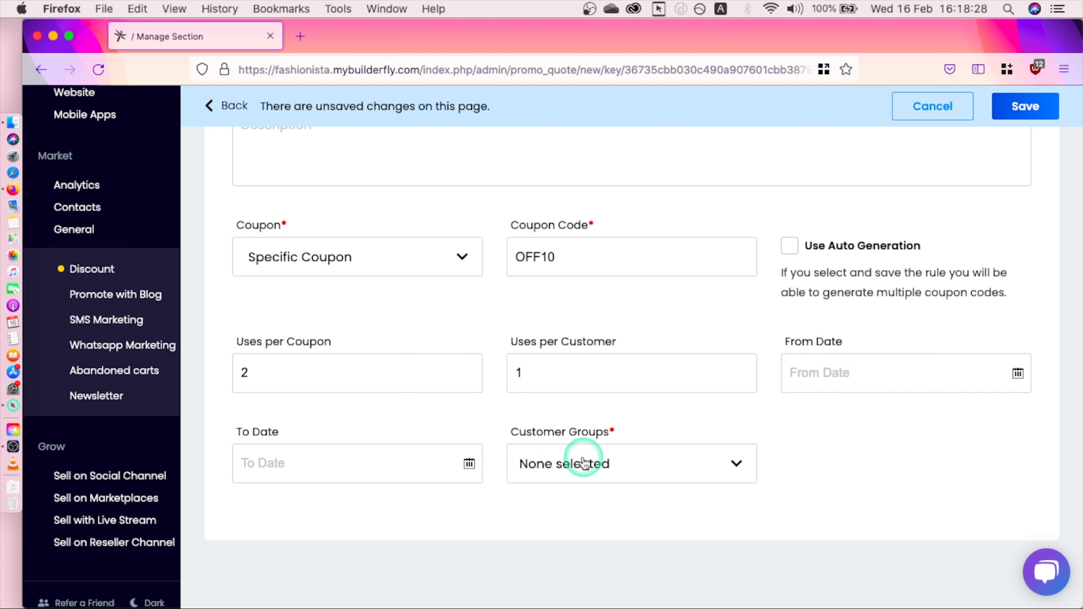
left_click(677, 468)
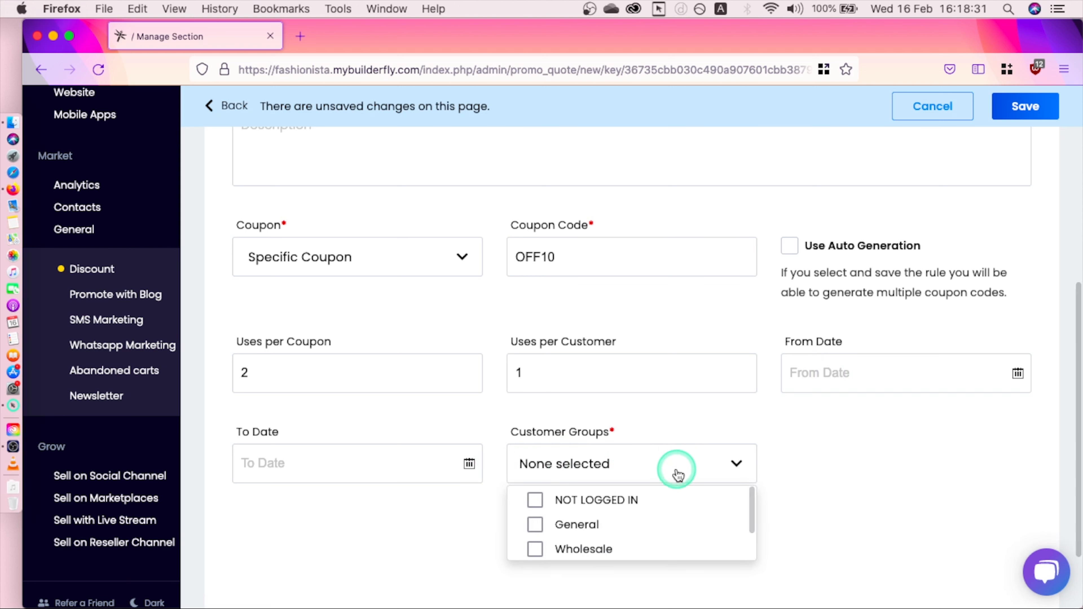
left_click(817, 483)
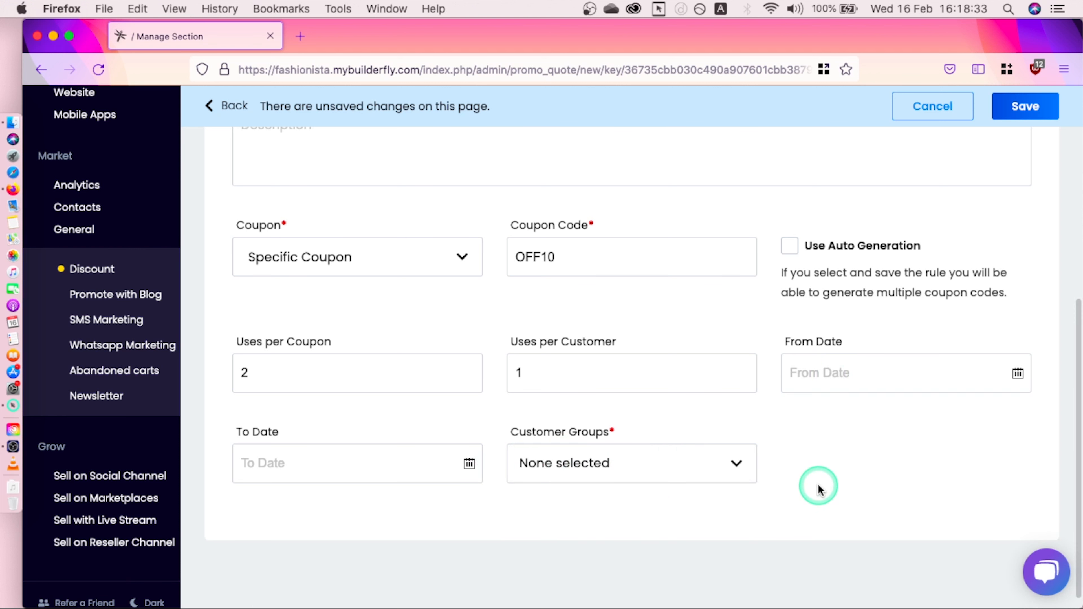
scroll(817, 484, "up", 5)
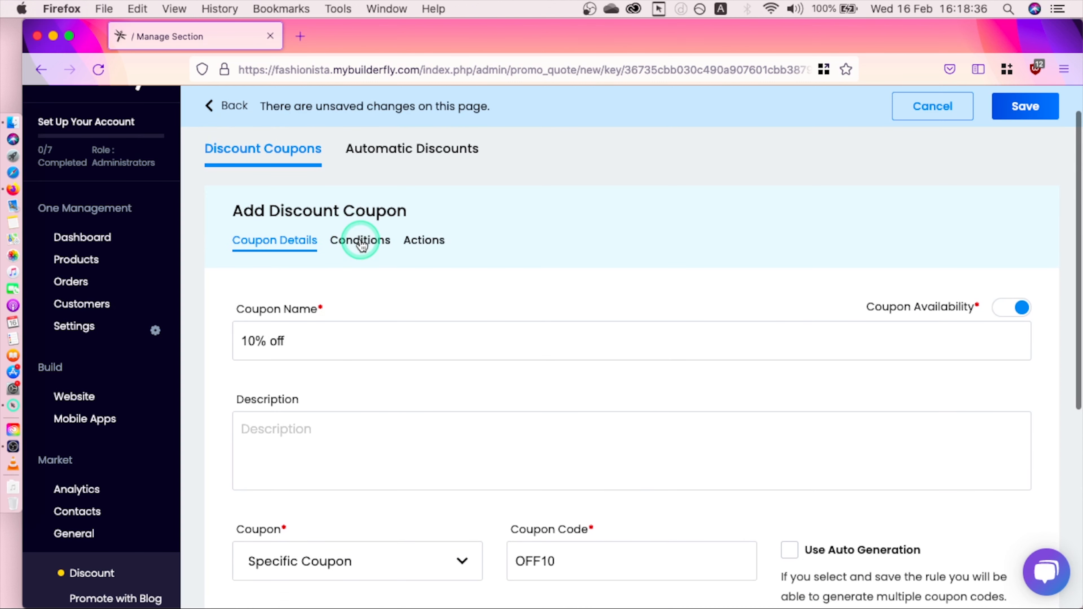
Step: Add a 'Subtotal is 500' condition to the coupon
left_click(360, 241)
left_click(277, 341)
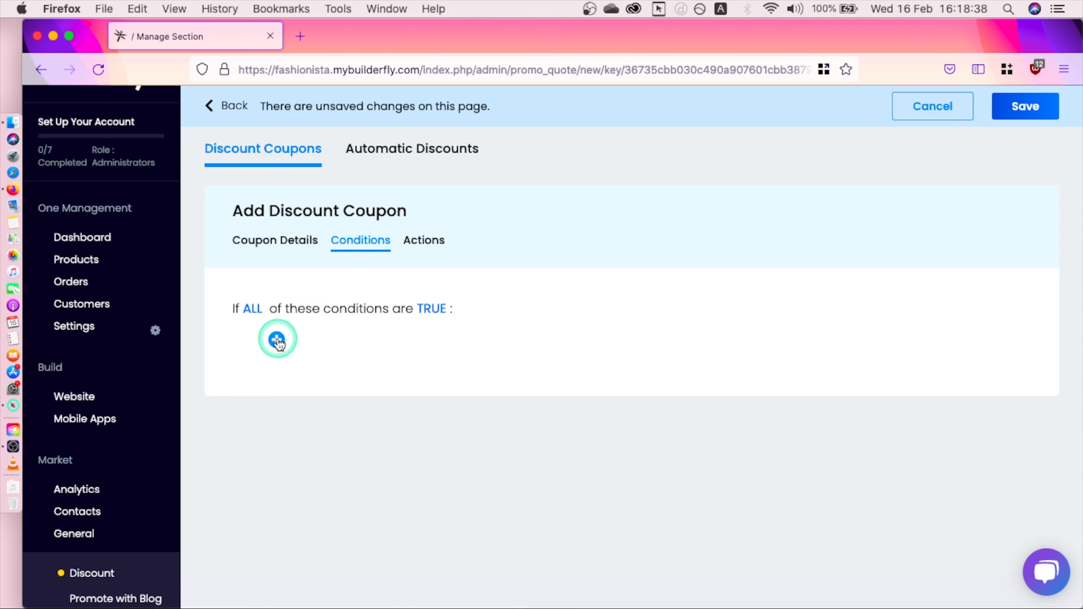
left_click(341, 348)
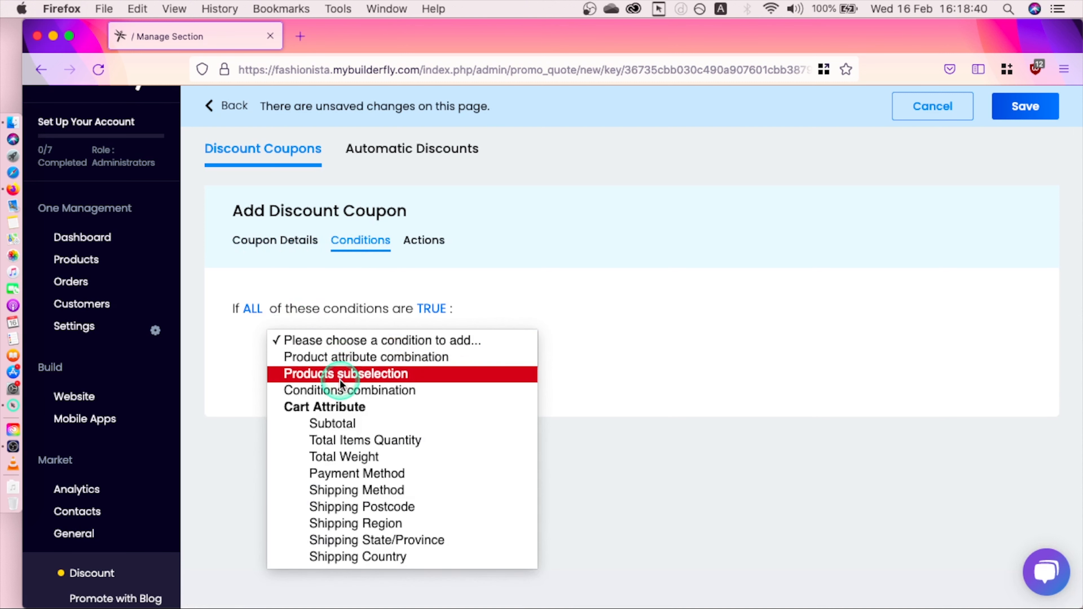
left_click(337, 423)
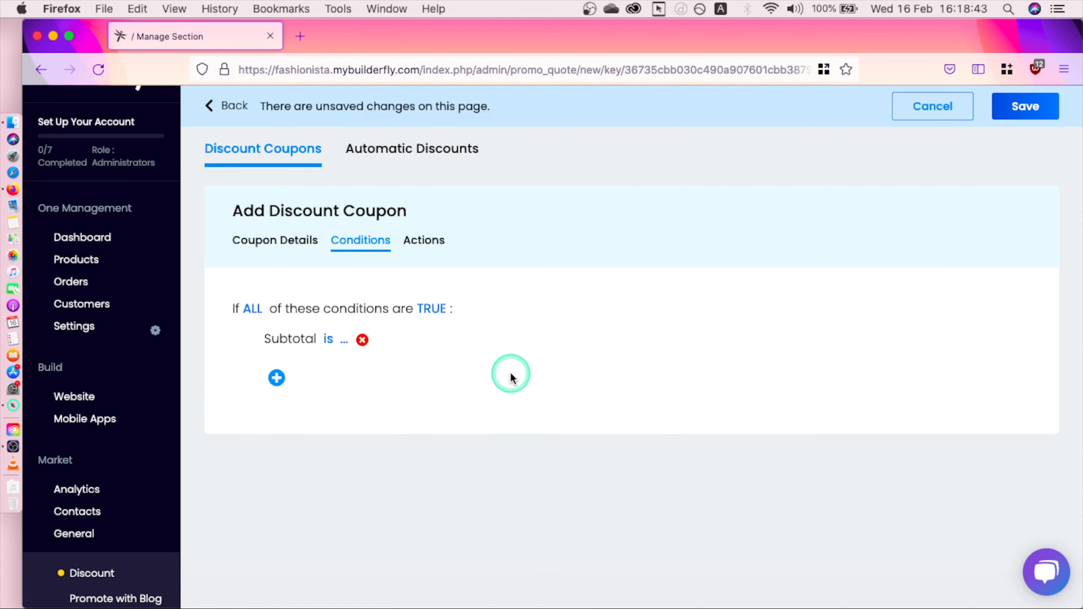
left_click(347, 340)
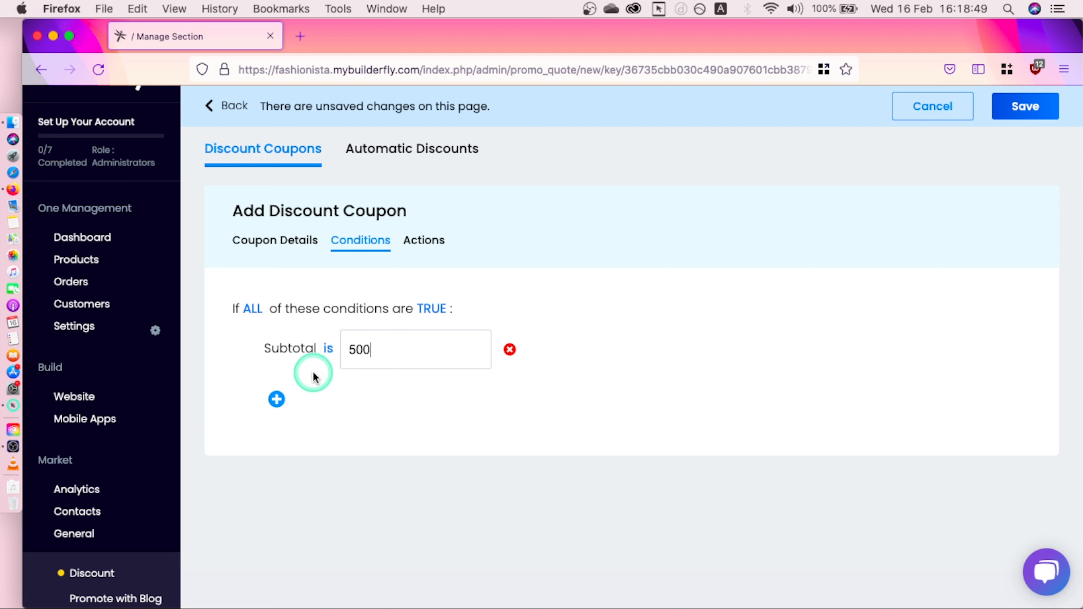
left_click(324, 403)
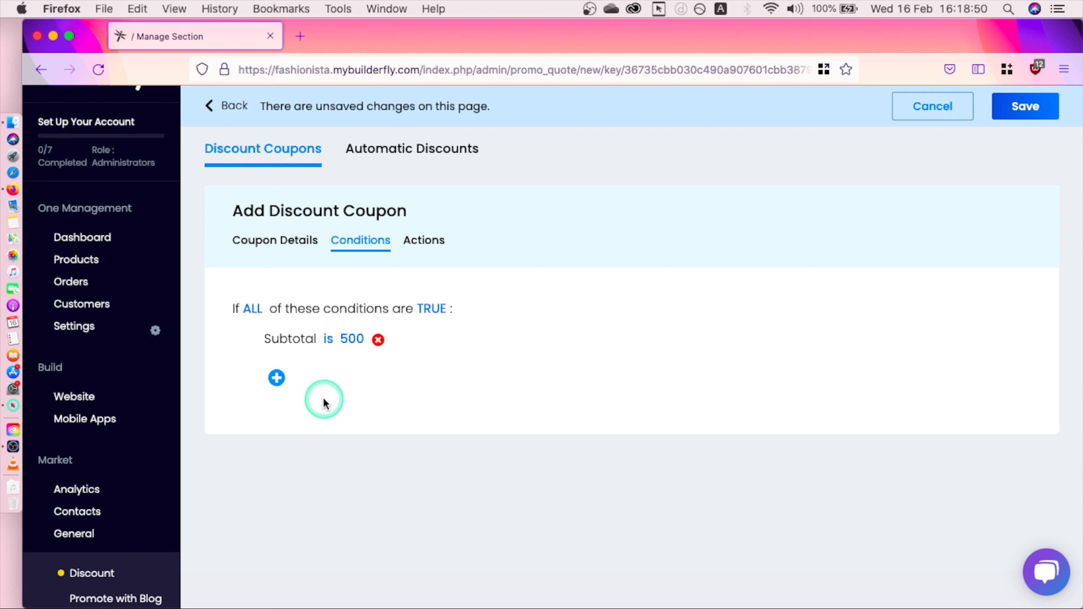
Step: Start a second condition but cancel it without choosing a condition type
left_click(276, 377)
left_click(343, 383)
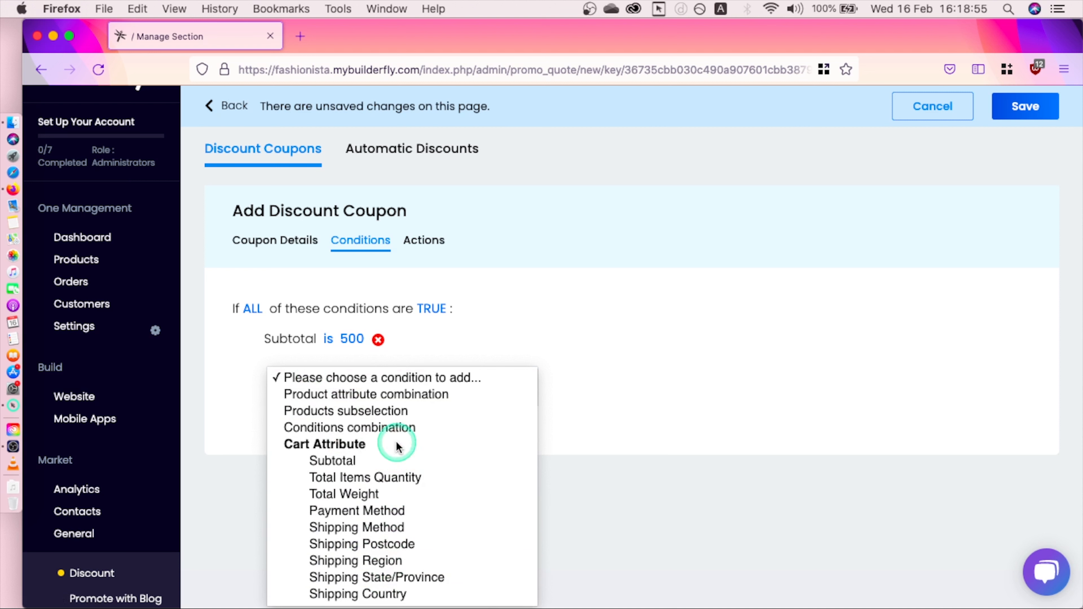
left_click(583, 393)
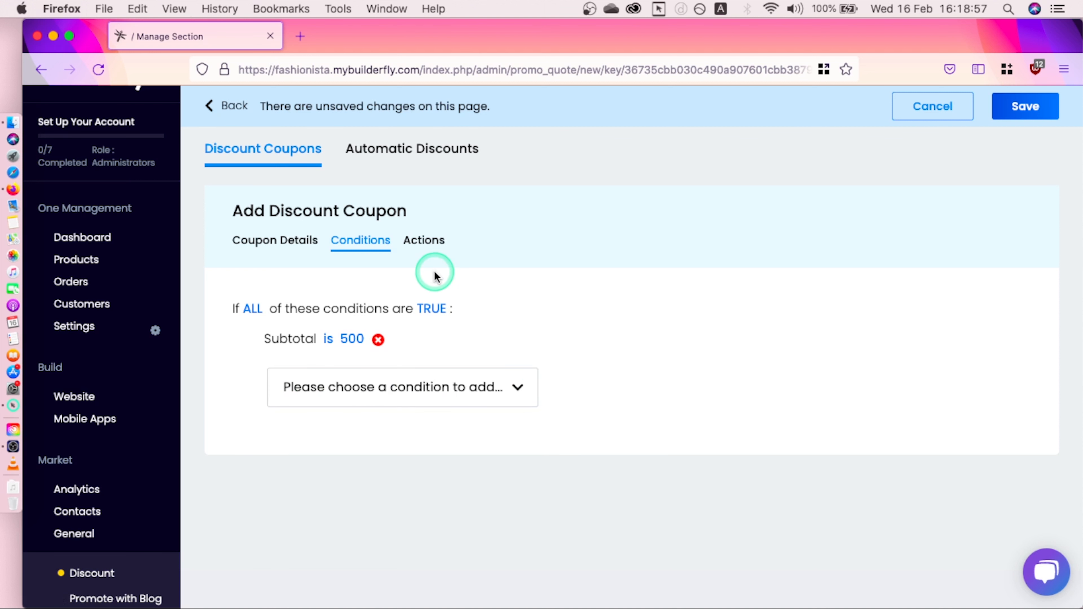
left_click(496, 386)
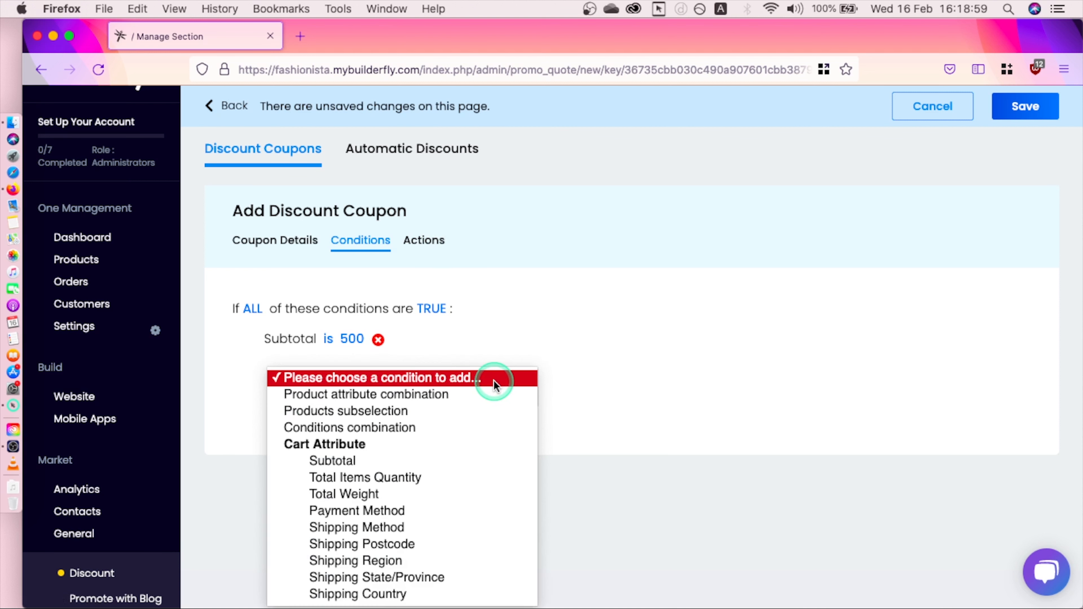
left_click(410, 373)
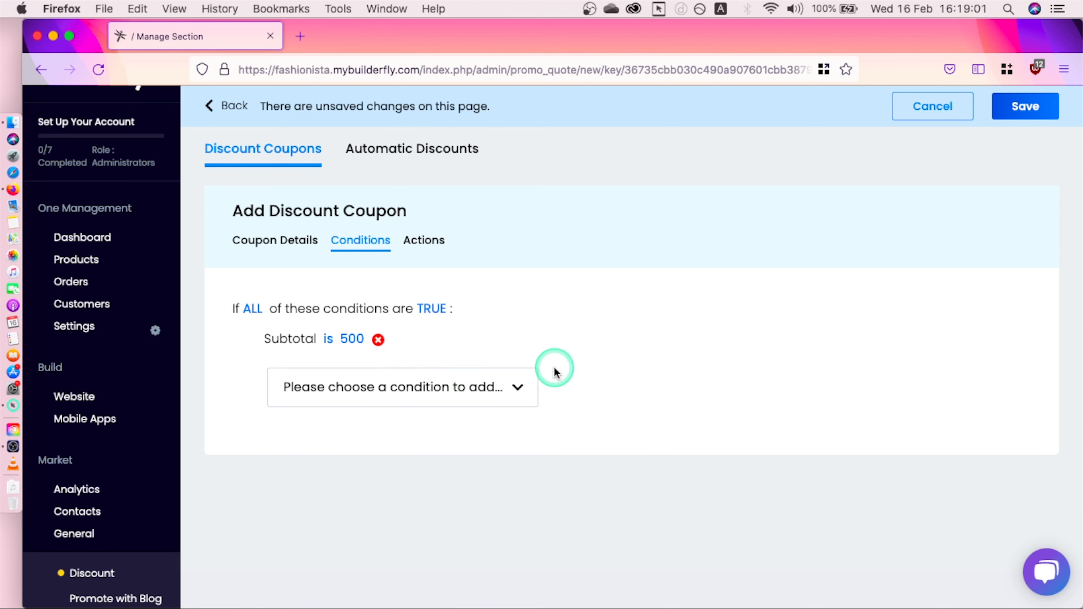
left_click(556, 367)
Step: Set a 100 percent-of-product-price discount with a maximum quantity of 1
left_click(424, 241)
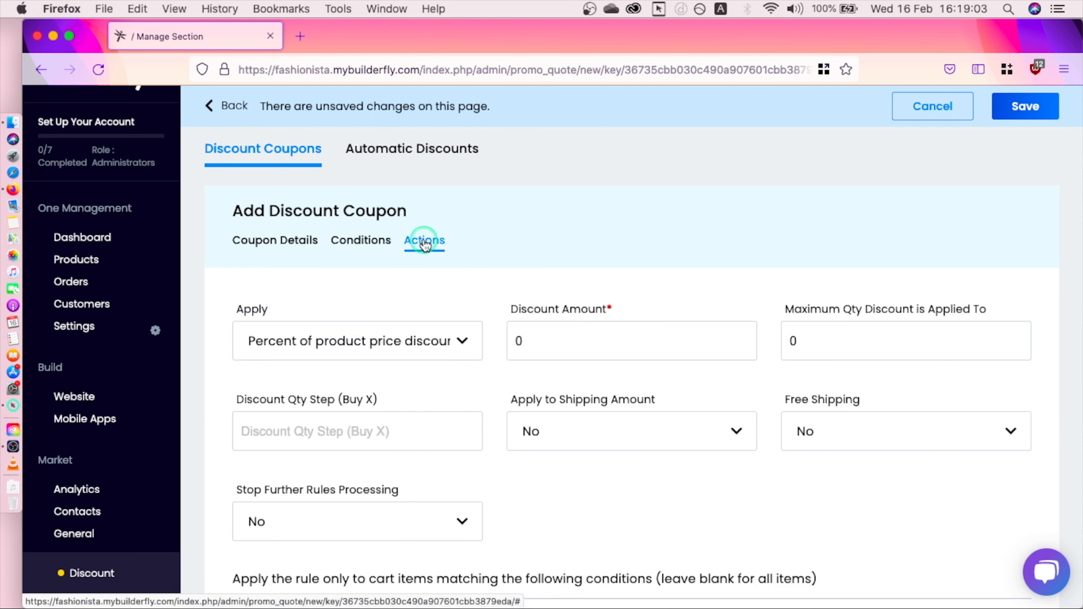
left_click(544, 339)
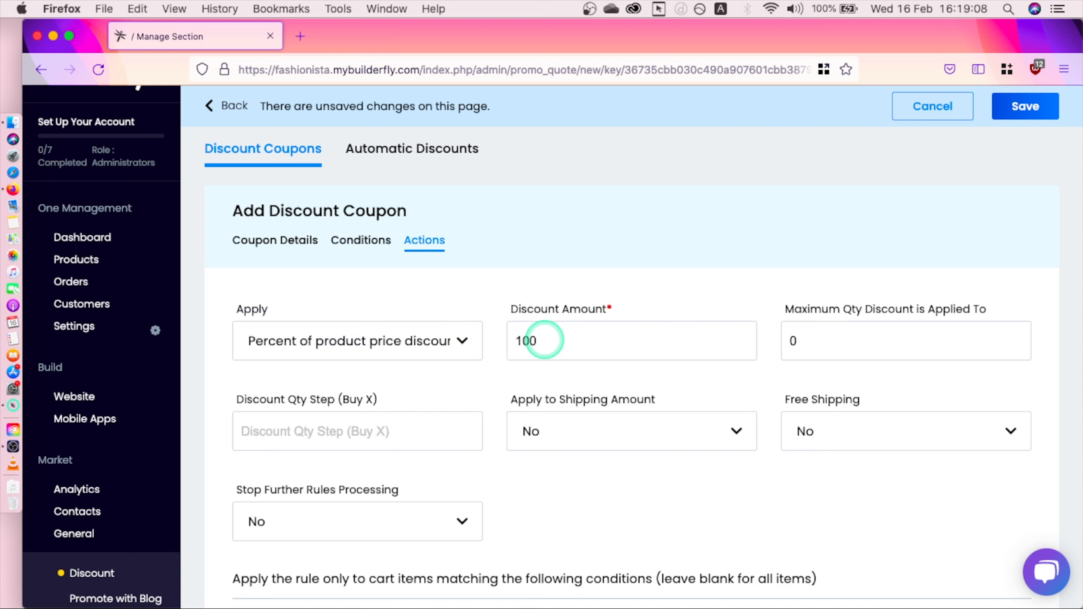
left_click(451, 338)
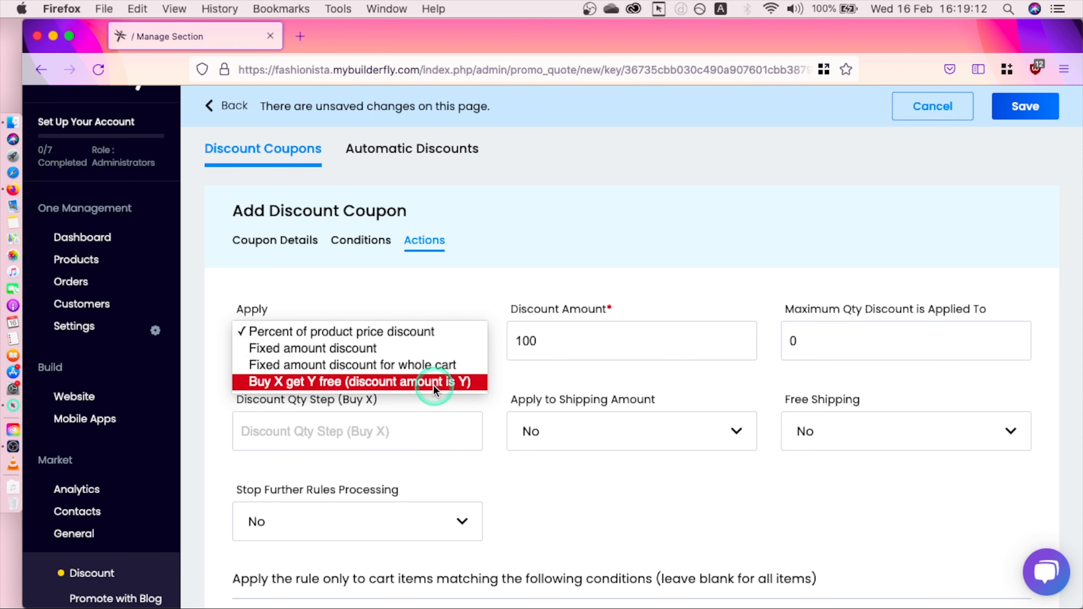
left_click(466, 271)
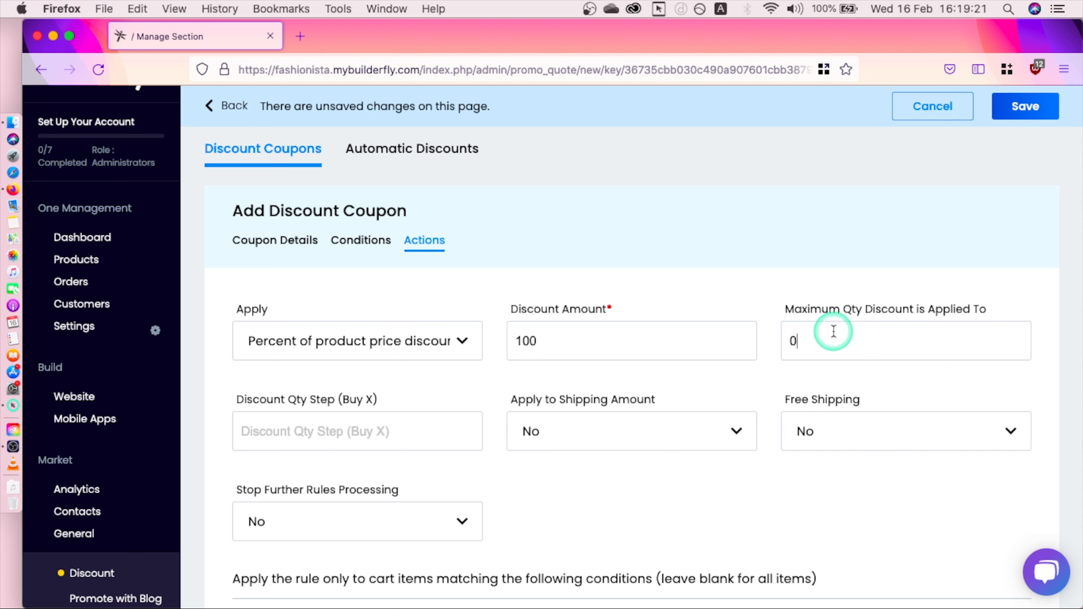
key("BackSpace")
type("1")
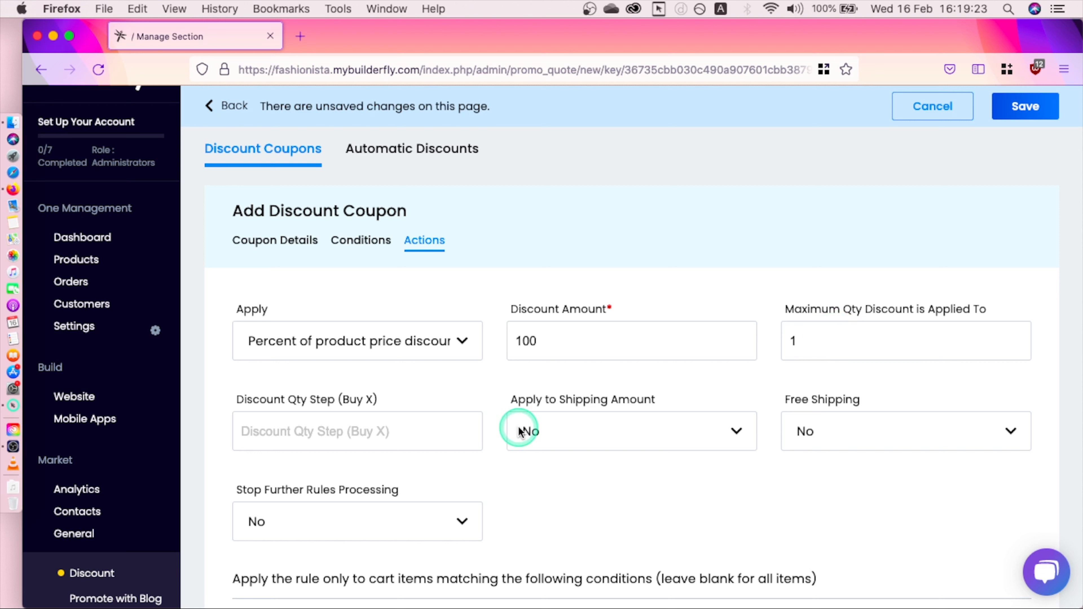
Step: Leave shipping amount, free shipping and stop further rules at No, and open the cart item condition types
left_click(384, 428)
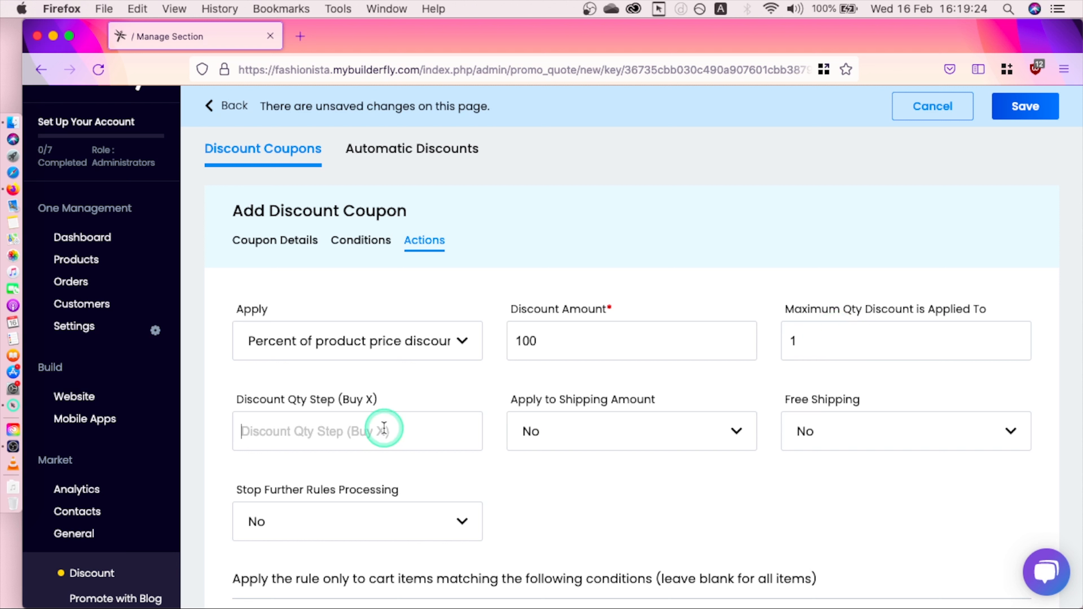
left_click(592, 440)
left_click(594, 442)
left_click(836, 418)
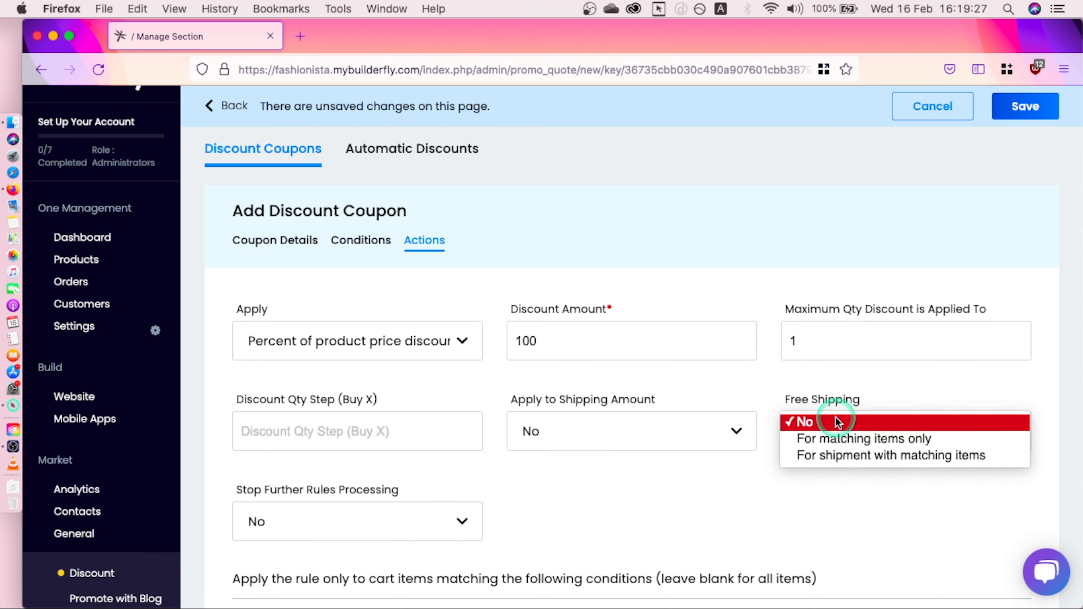
left_click(835, 418)
left_click(405, 516)
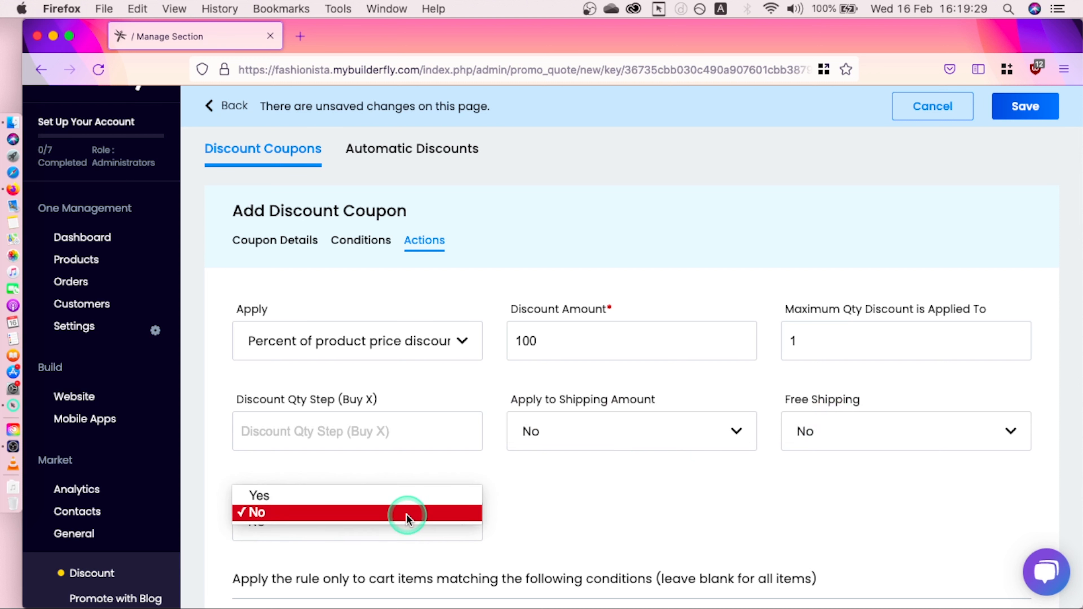
left_click(406, 513)
scroll(574, 504, "down", 5)
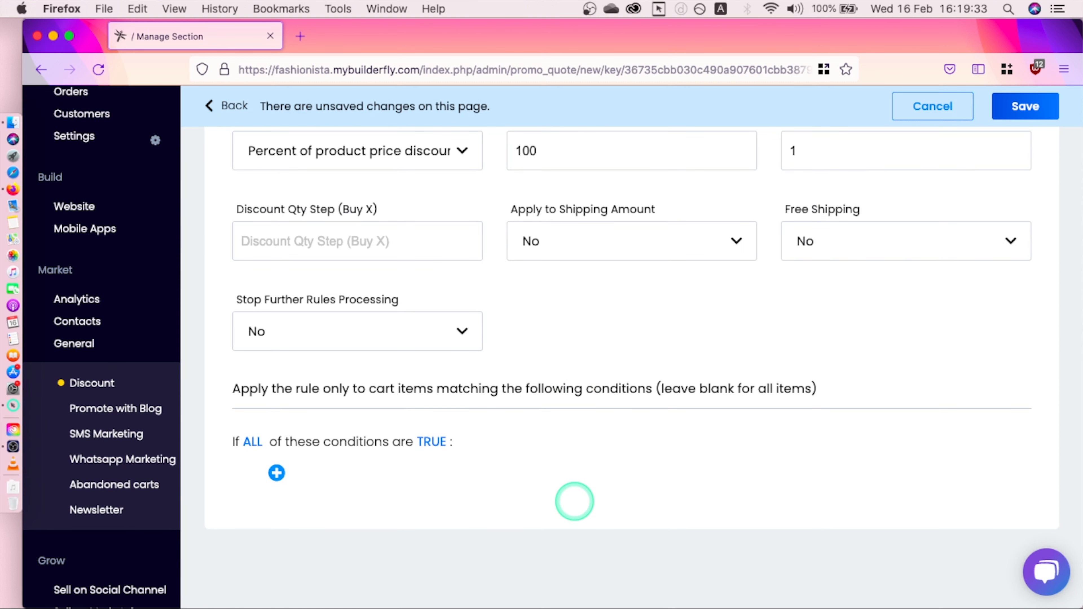
left_click(278, 474)
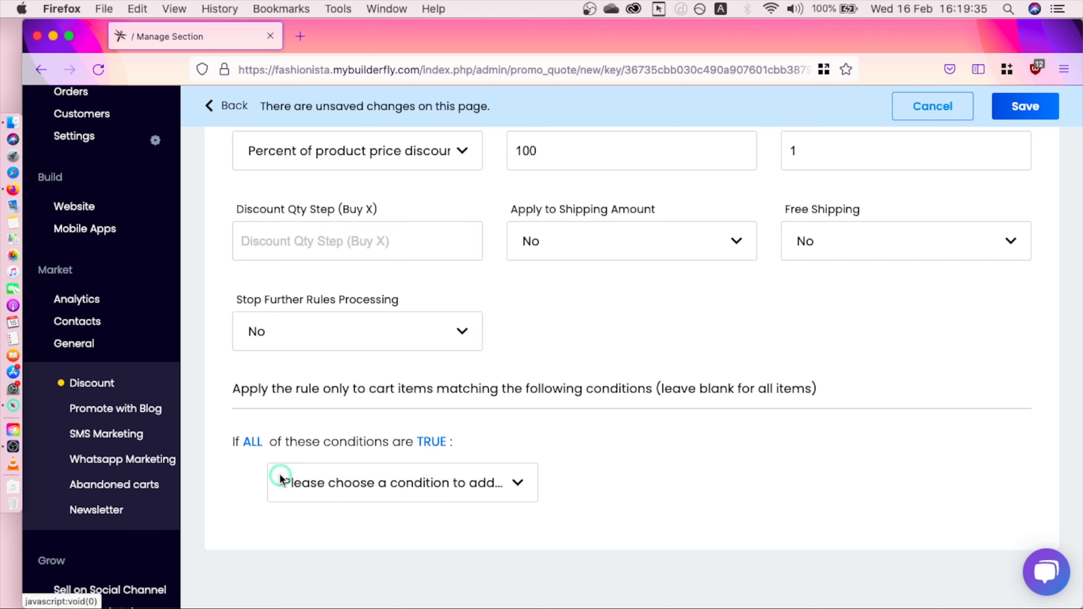
left_click(280, 476)
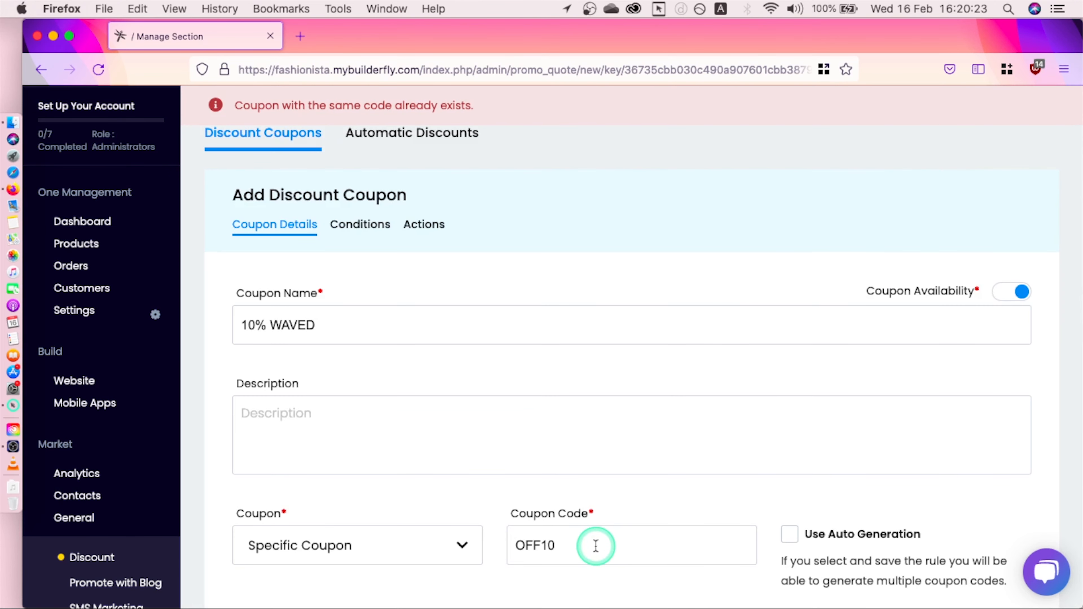
Step: Change the coupon code from OFF10 to 10OFF and save the 10% WAVED coupon
left_click(595, 546)
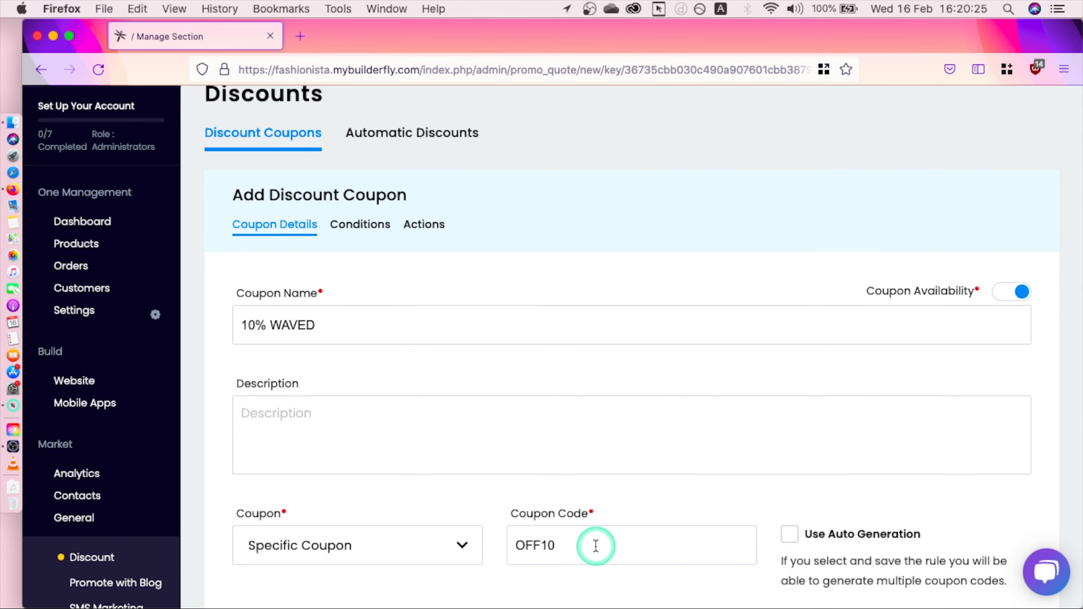
key("BackSpace")
key("BackSpace")
key("BackSpace")
key("BackSpace")
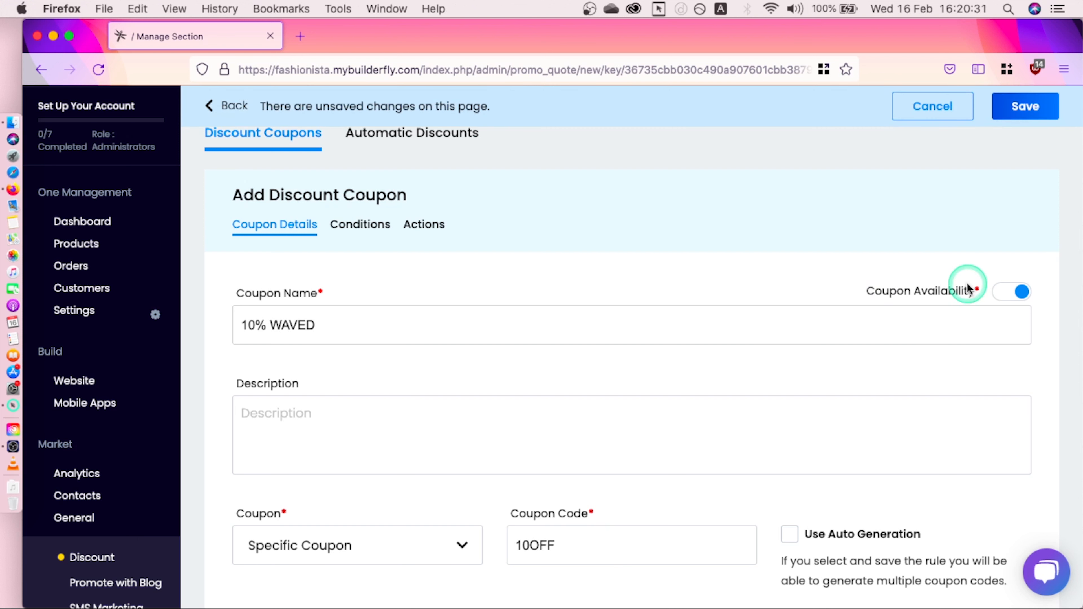
left_click(1026, 104)
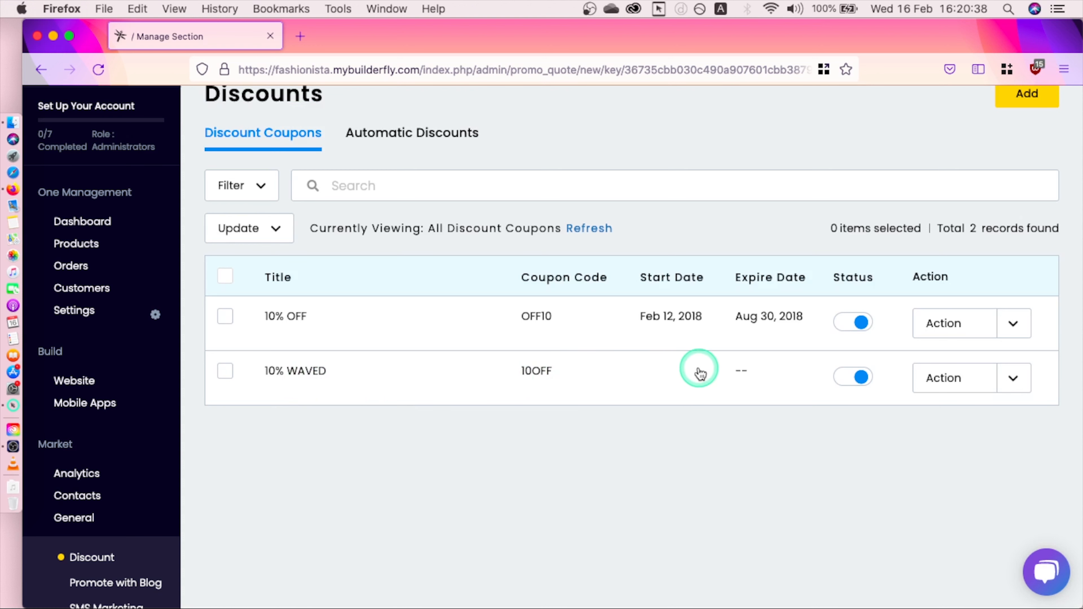
Step: Toggle 10% WAVED off and back on, select both coupons, and close bulk actions unused
left_click(847, 376)
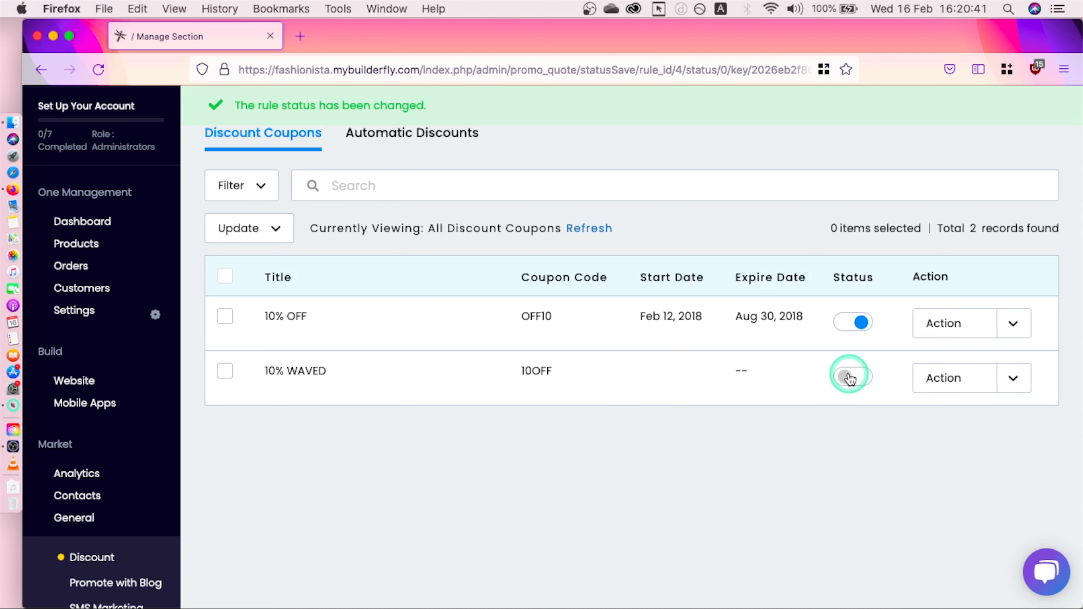
left_click(848, 377)
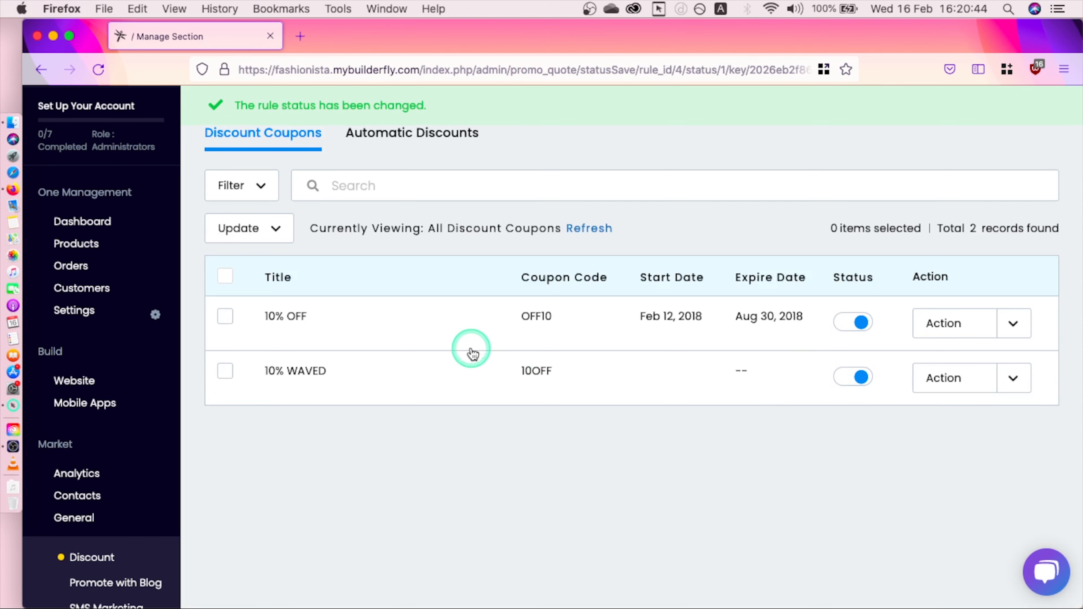
left_click(230, 279)
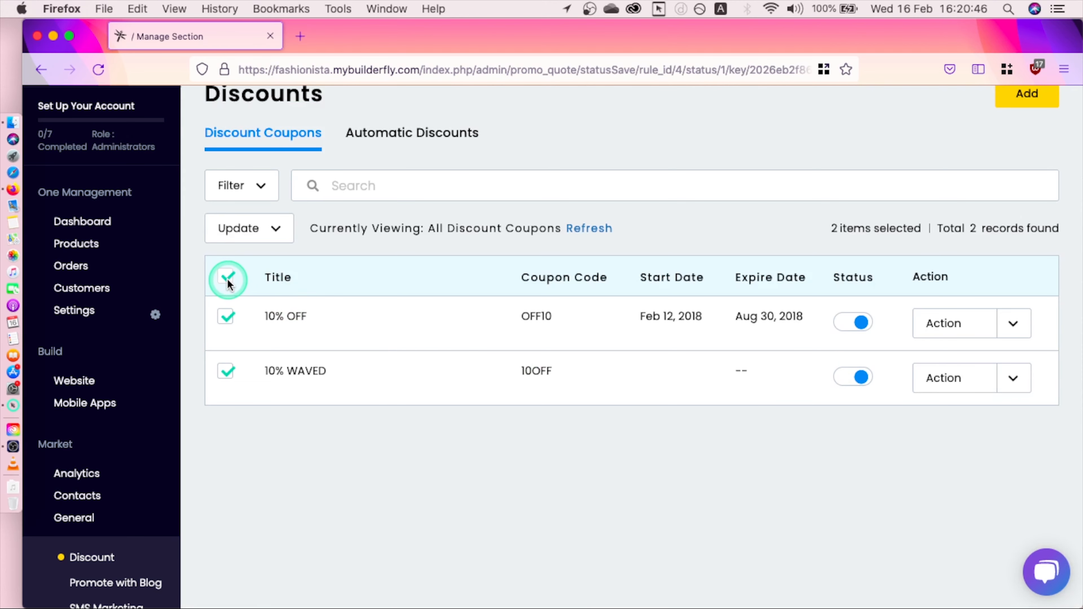
left_click(276, 230)
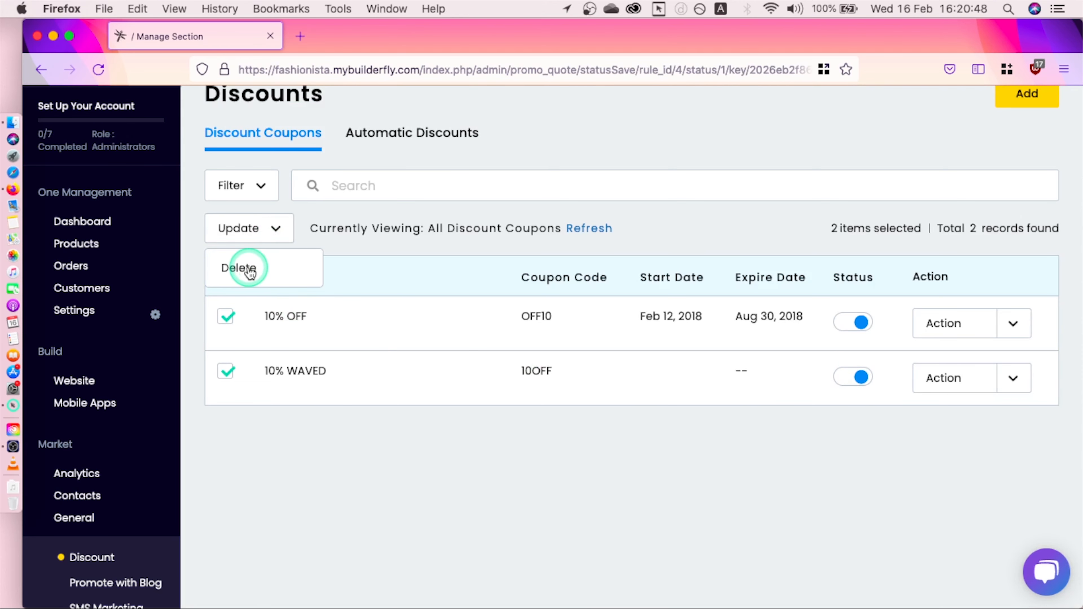
left_click(280, 235)
Step: Try the active-status filter on the coupon list, then switch to Automatic Discounts
left_click(260, 186)
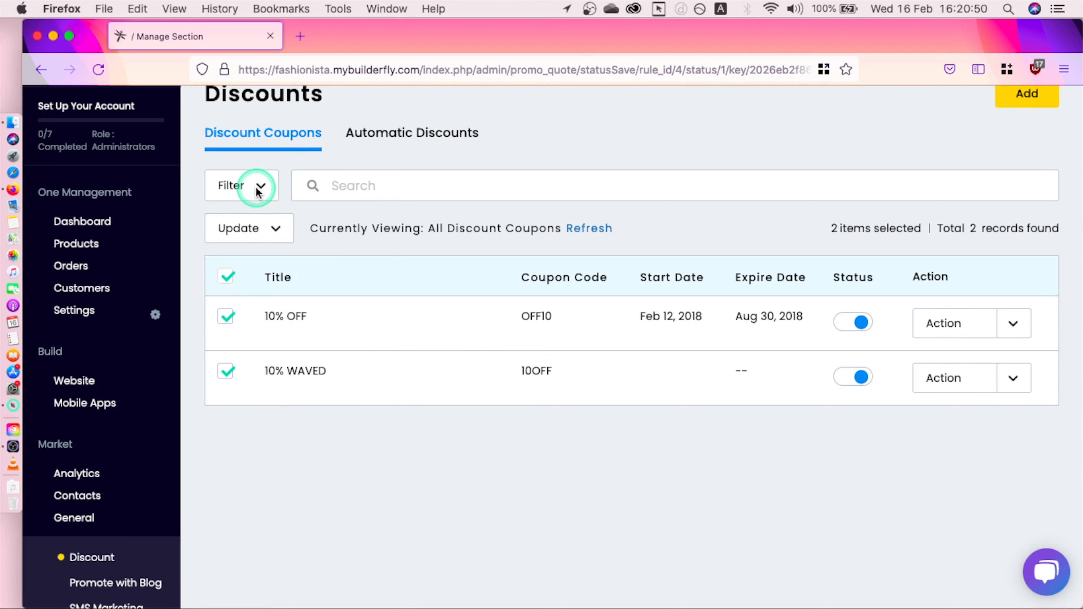
left_click(233, 261)
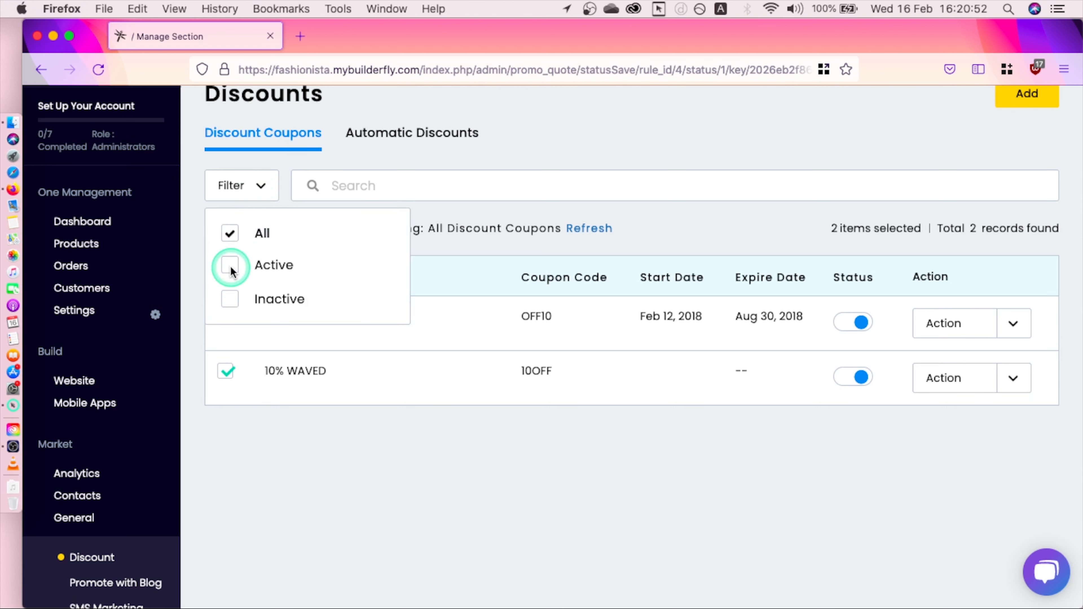
left_click(235, 298)
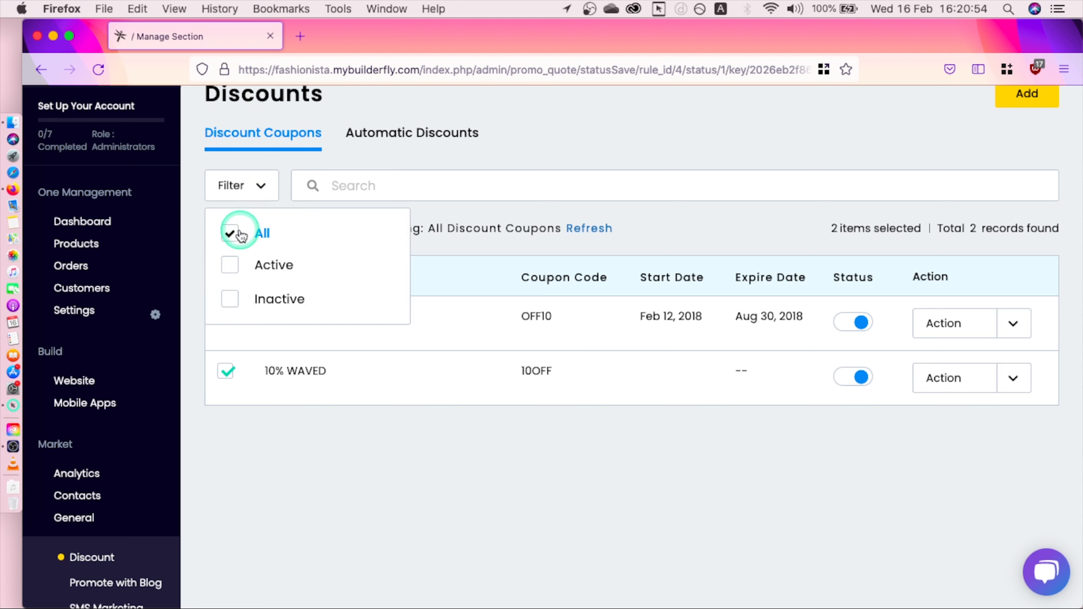
left_click(229, 206)
left_click(394, 137)
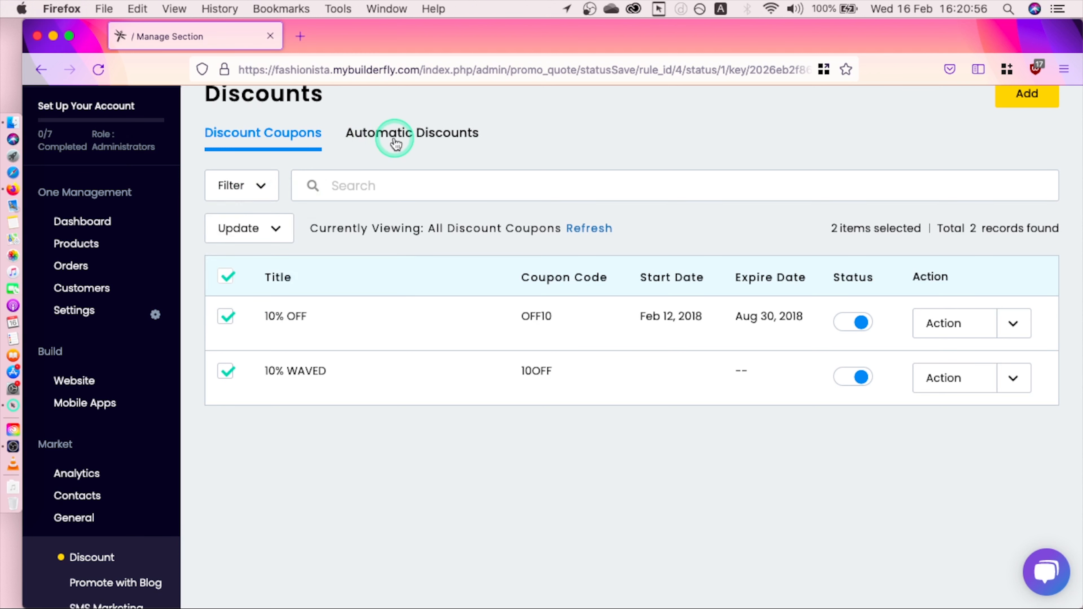
Step: Check the 5% OFF automatic discount's row actions, then start a new automatic discount
left_click(363, 185)
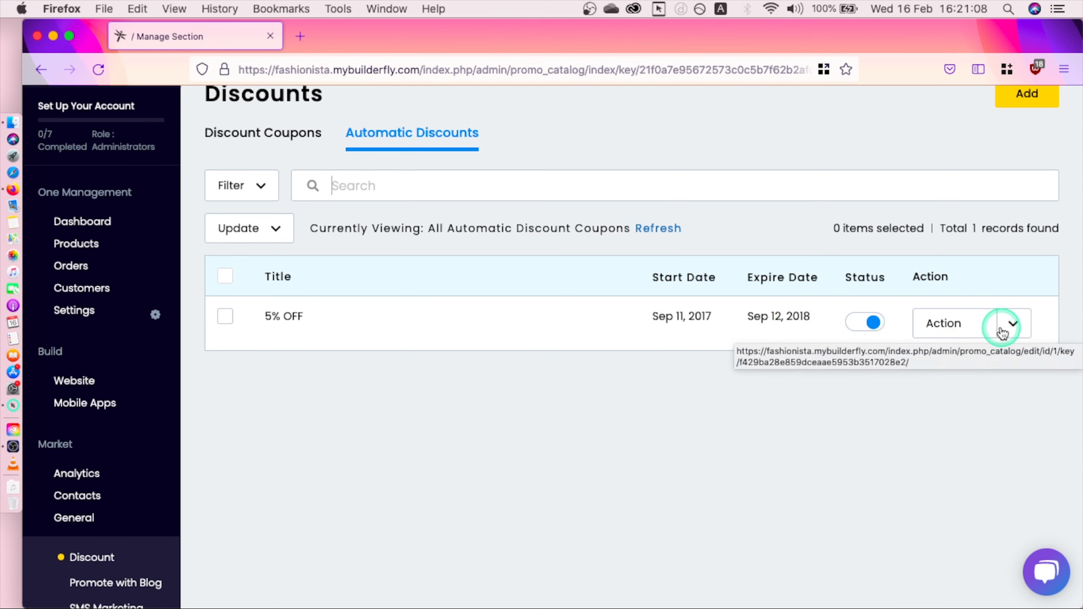
left_click(1014, 326)
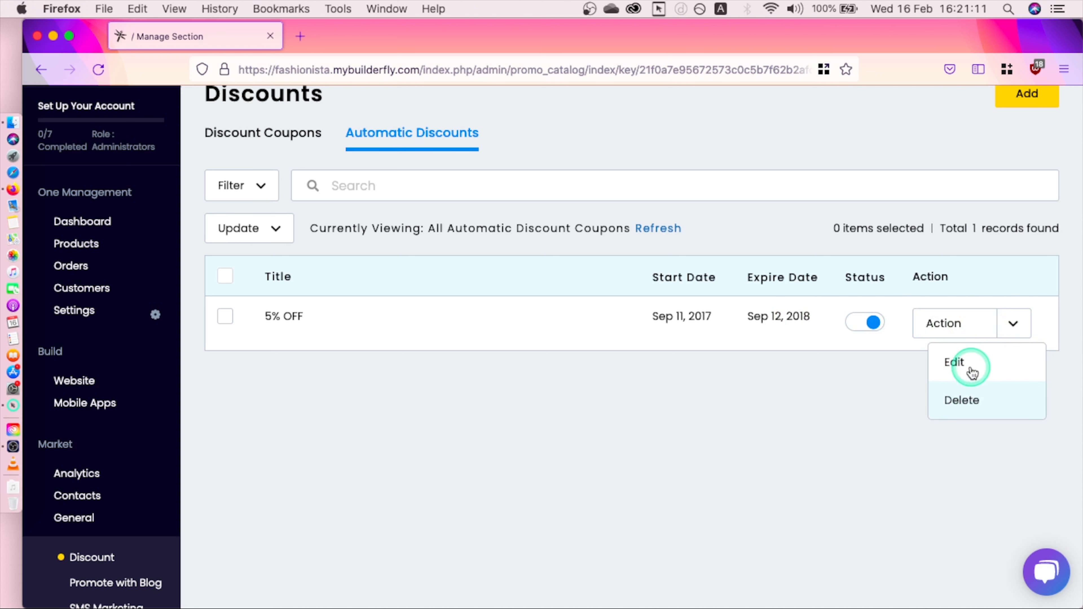
left_click(866, 371)
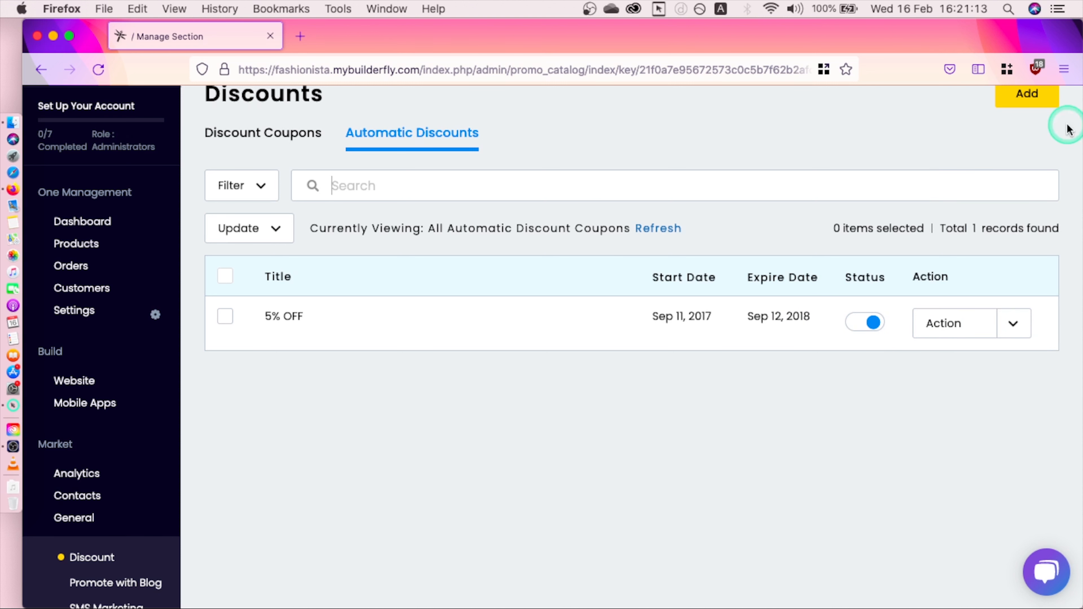
left_click(1023, 98)
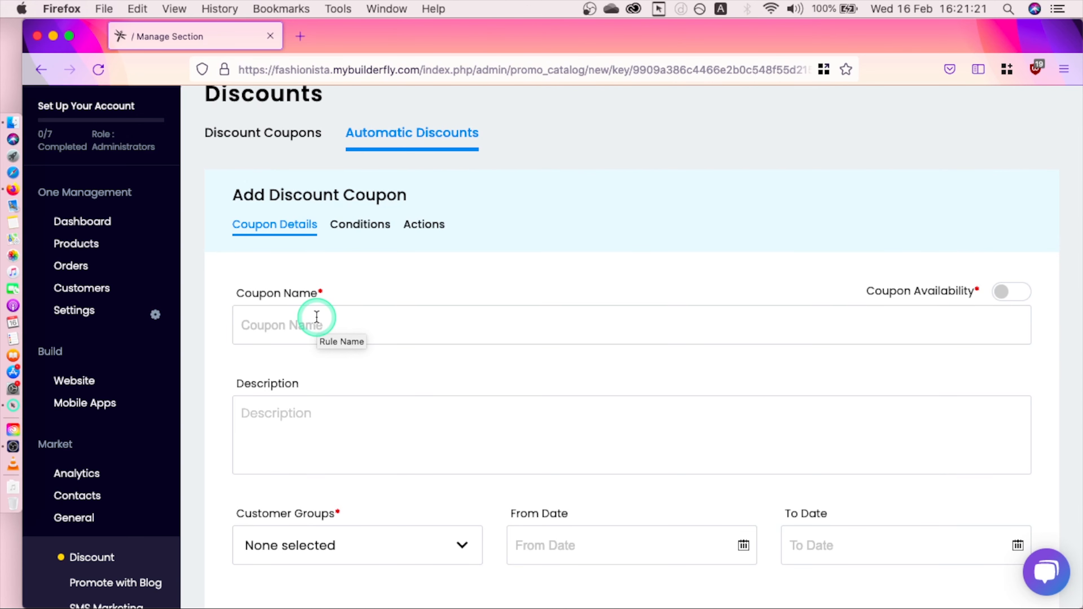
Step: Name the discount 15%OFF, switch availability on, and assign the General customer group
type("15%OFF")
left_click(1018, 292)
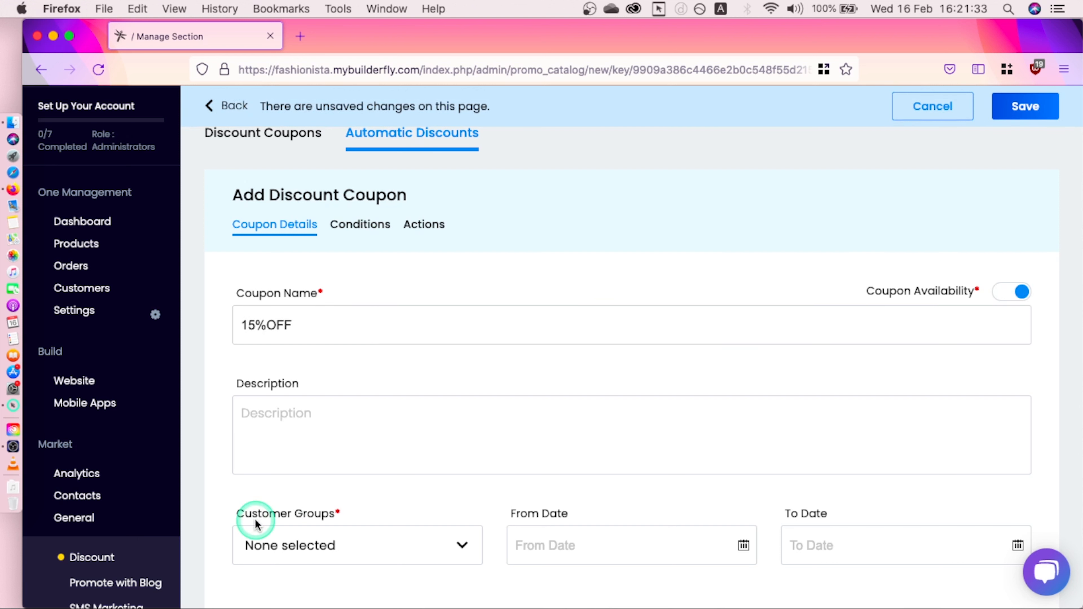
scroll(217, 472, "down", 4)
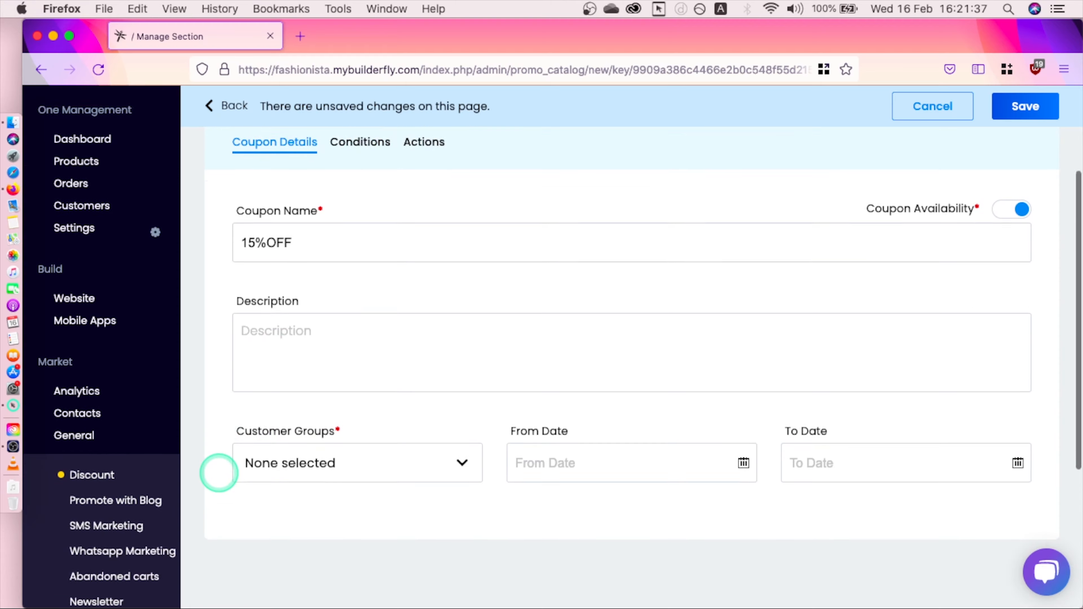
left_click(349, 386)
left_click(331, 453)
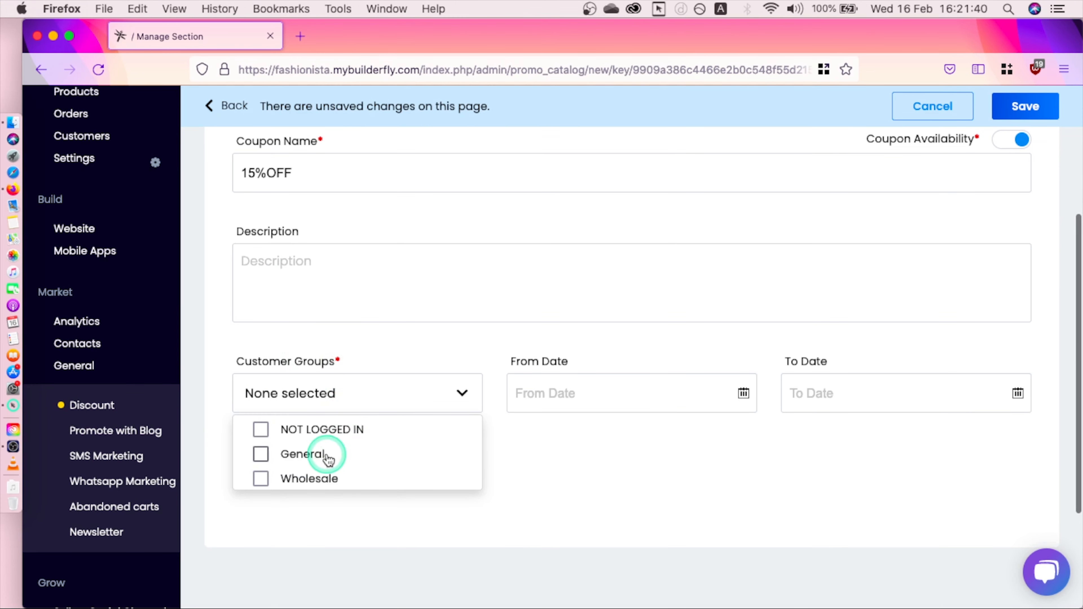
left_click(560, 386)
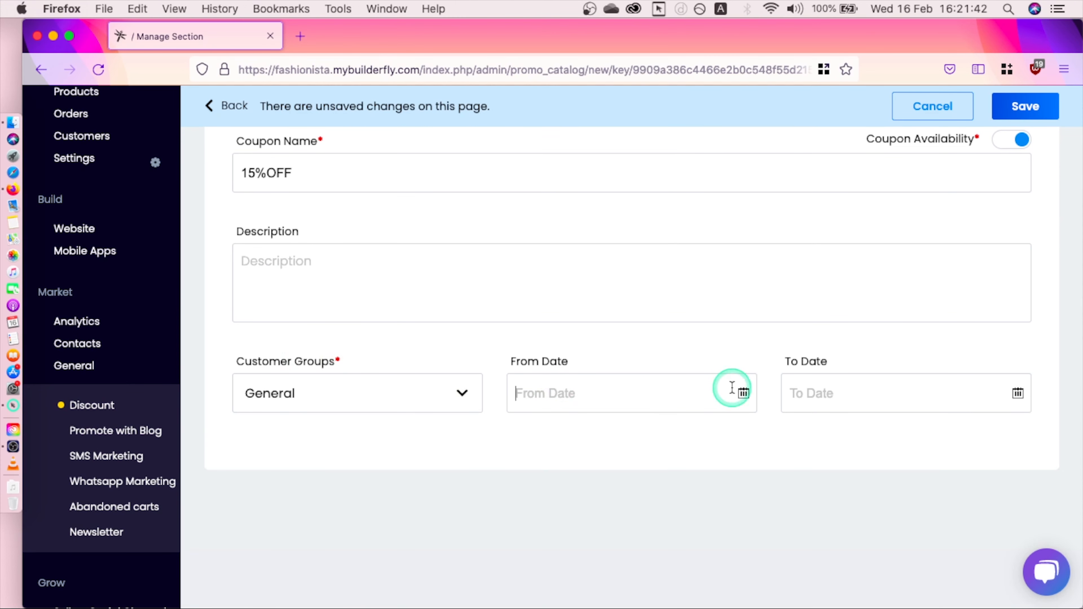
left_click(826, 405)
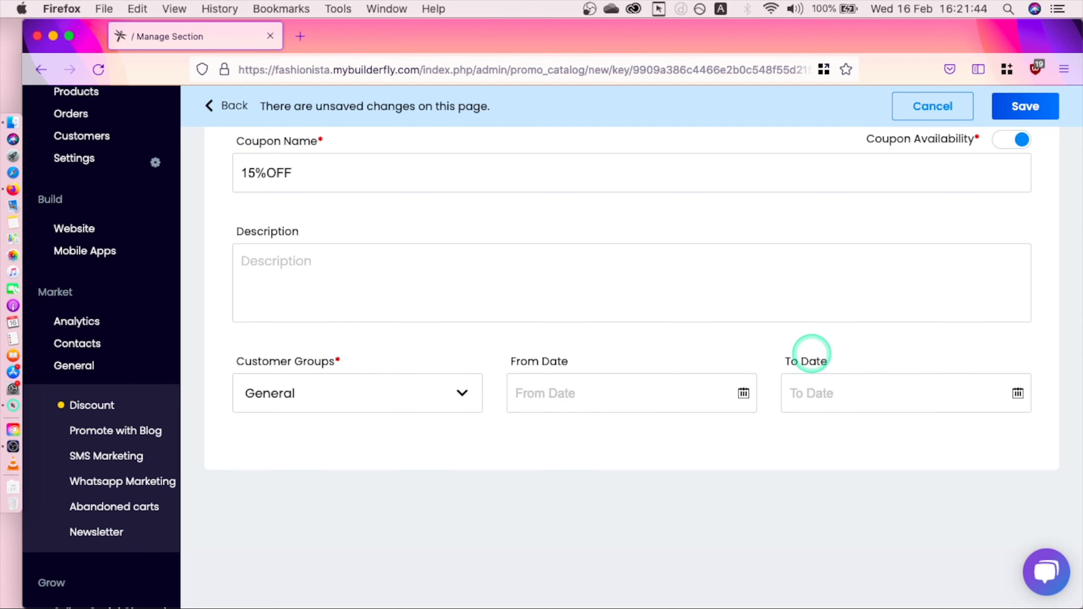
left_click(990, 315)
scroll(1065, 285, "up", 5)
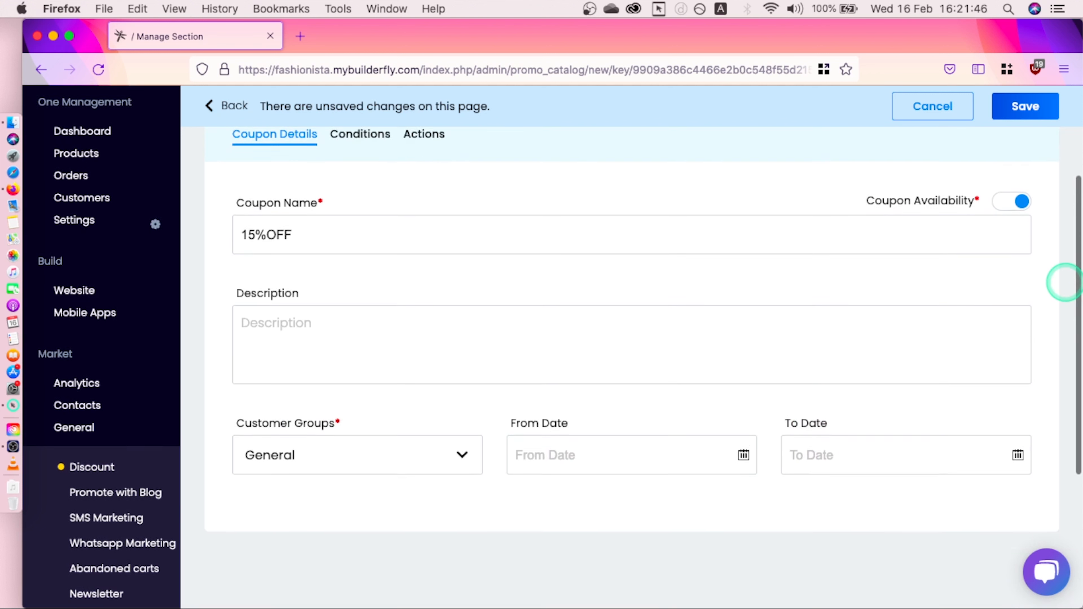
Step: Add a 'Category is 5' condition to the 15%OFF discount
left_click(345, 234)
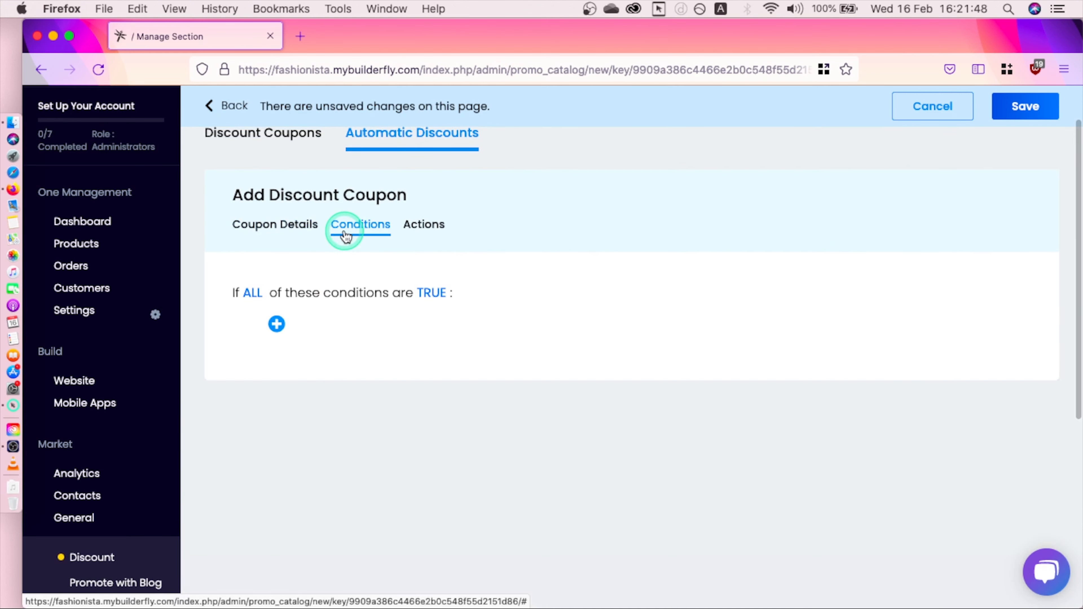
left_click(278, 322)
left_click(344, 346)
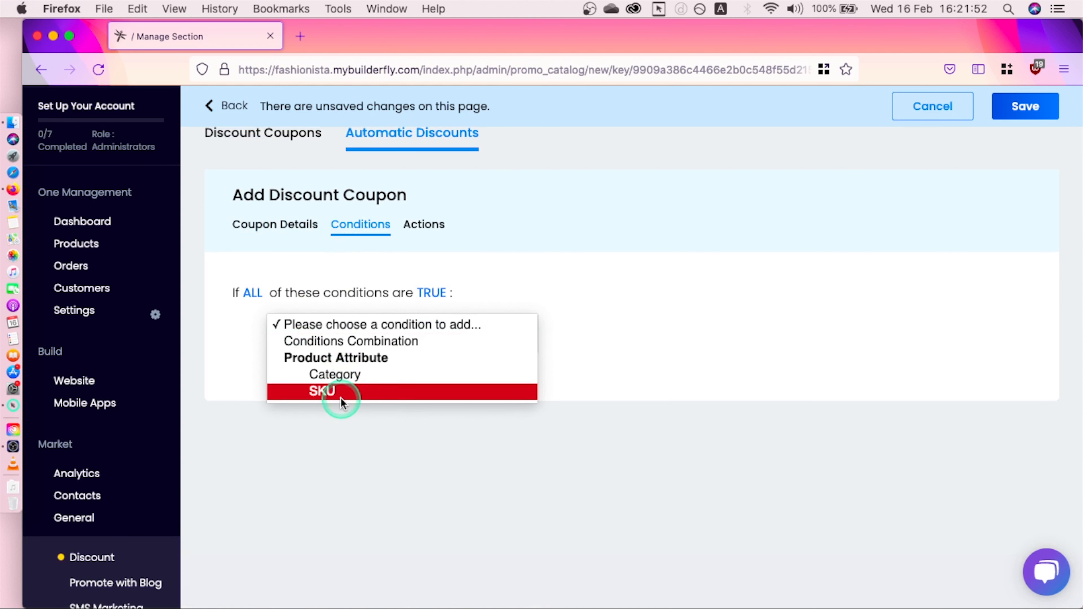
left_click(339, 377)
left_click(347, 323)
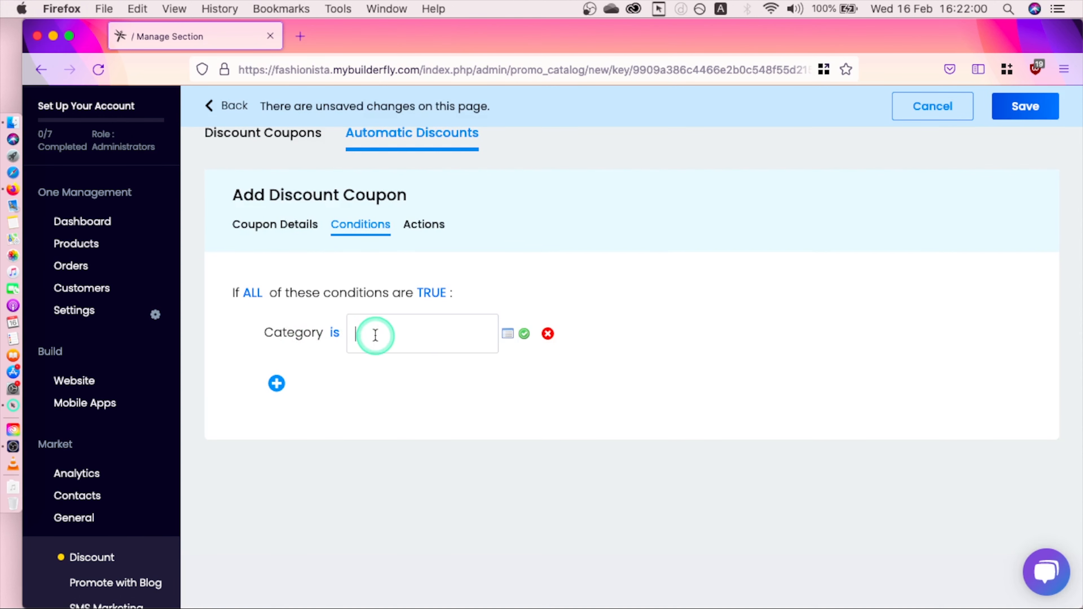
type("5")
left_click(508, 333)
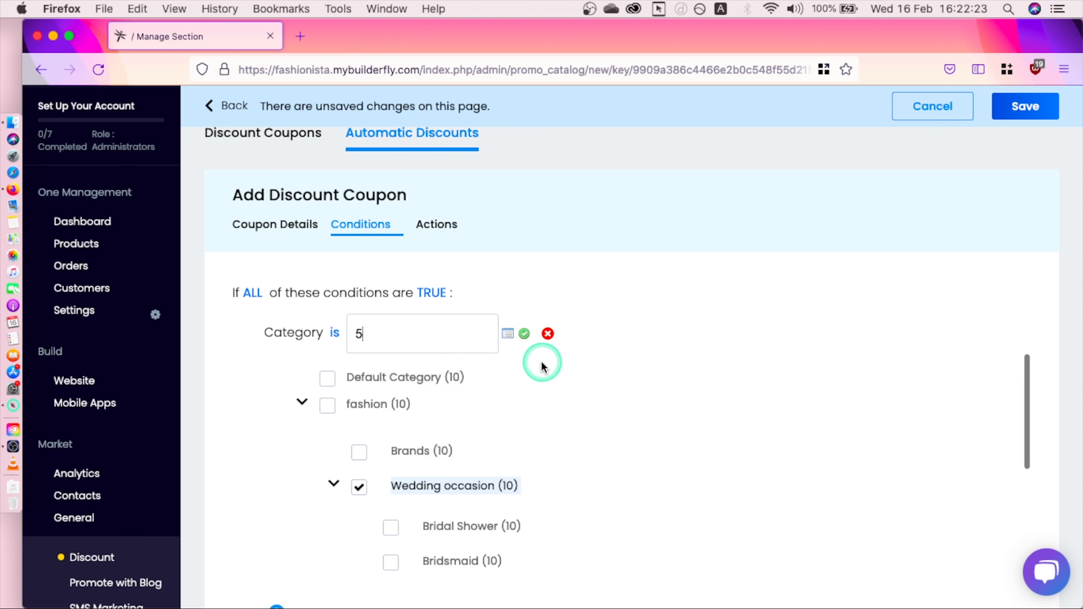
left_click(525, 333)
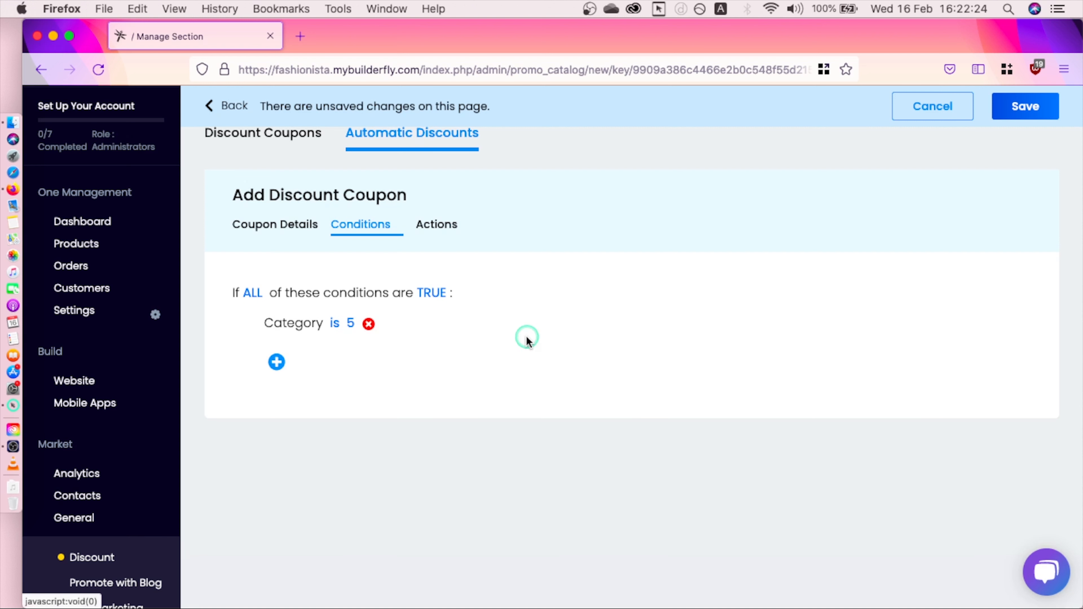
Step: Set a 10 percent-of-original-price discount, stop further rules No, and save it
left_click(437, 224)
left_click(413, 325)
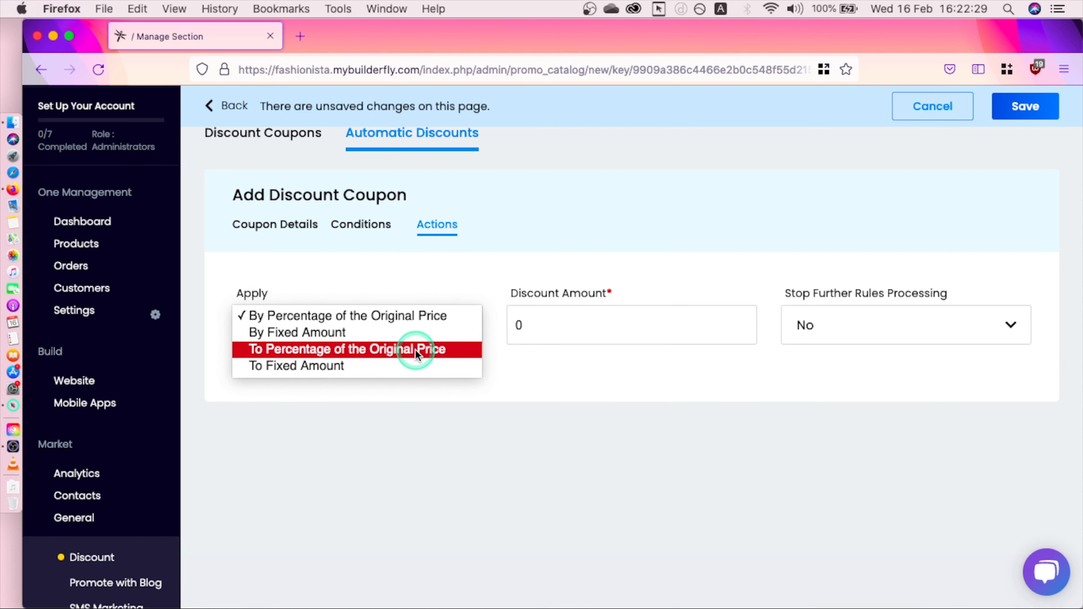
left_click(547, 319)
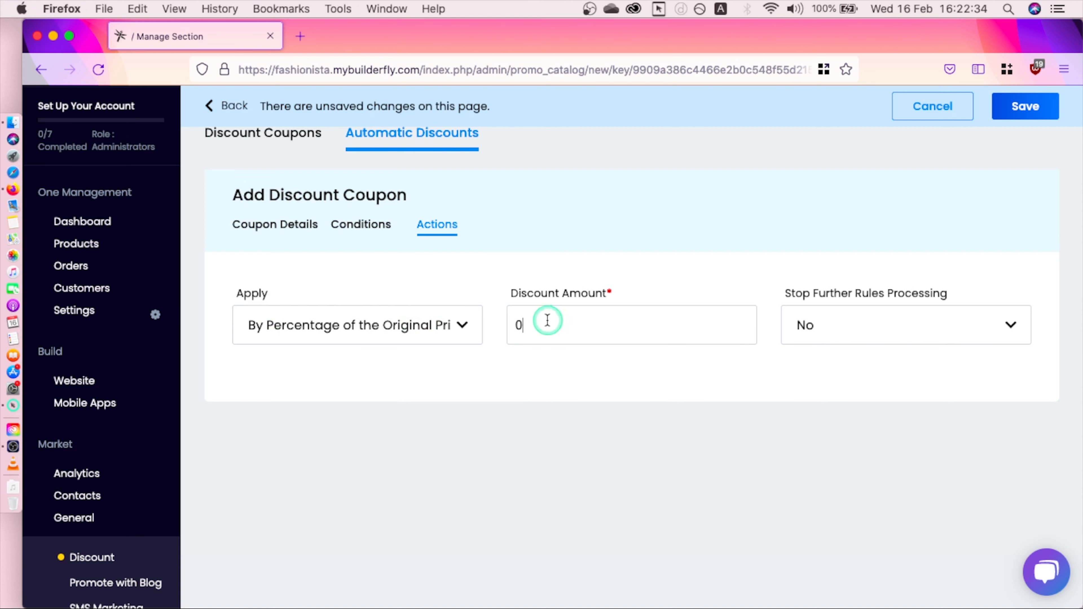
type("10")
left_click(800, 323)
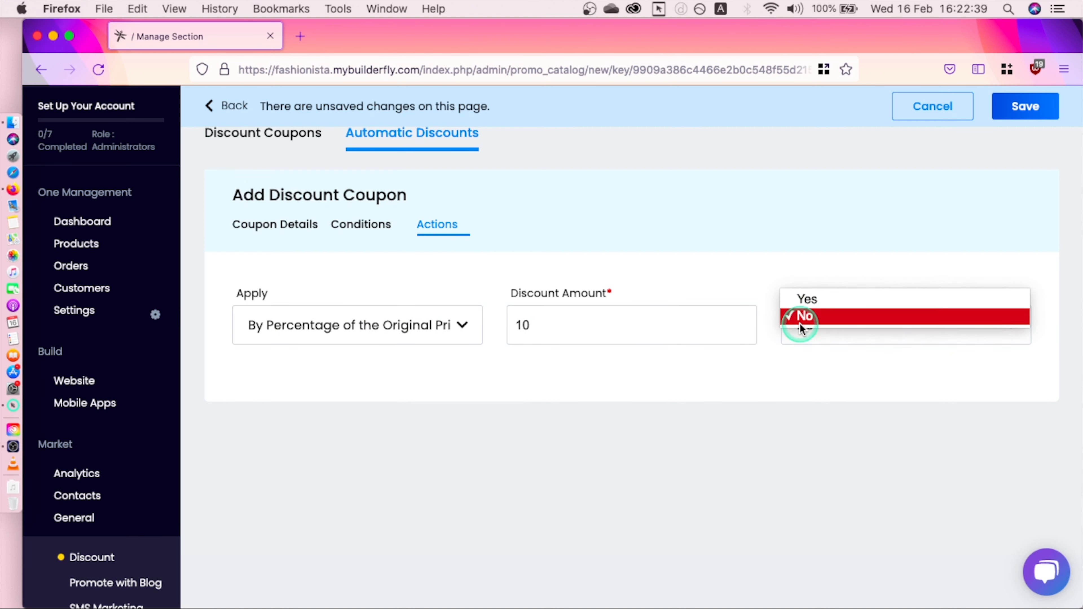
left_click(807, 302)
left_click(822, 326)
left_click(825, 333)
left_click(1024, 105)
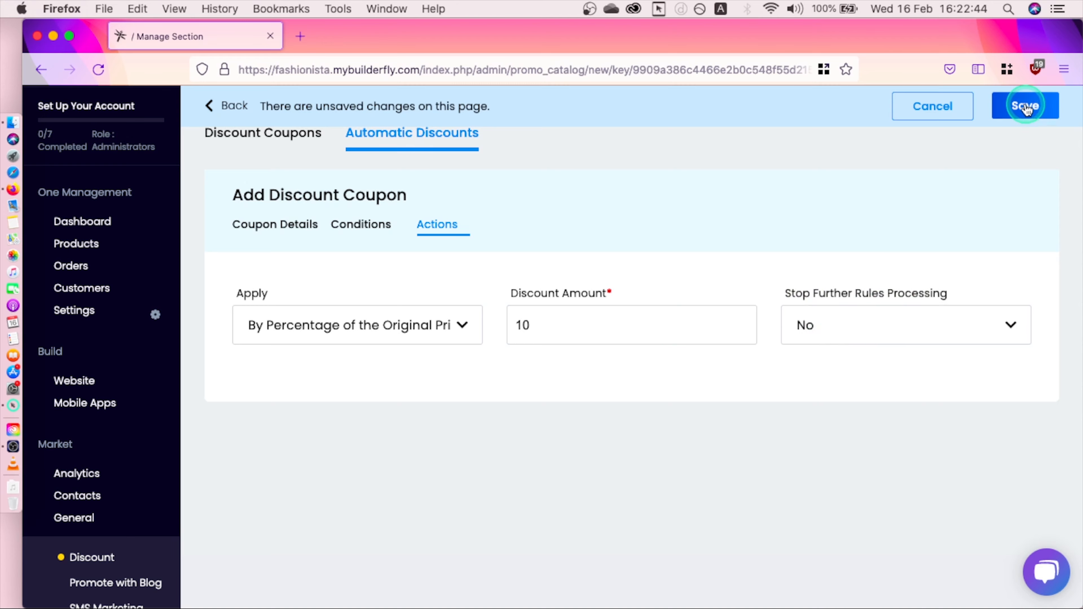
left_click(416, 188)
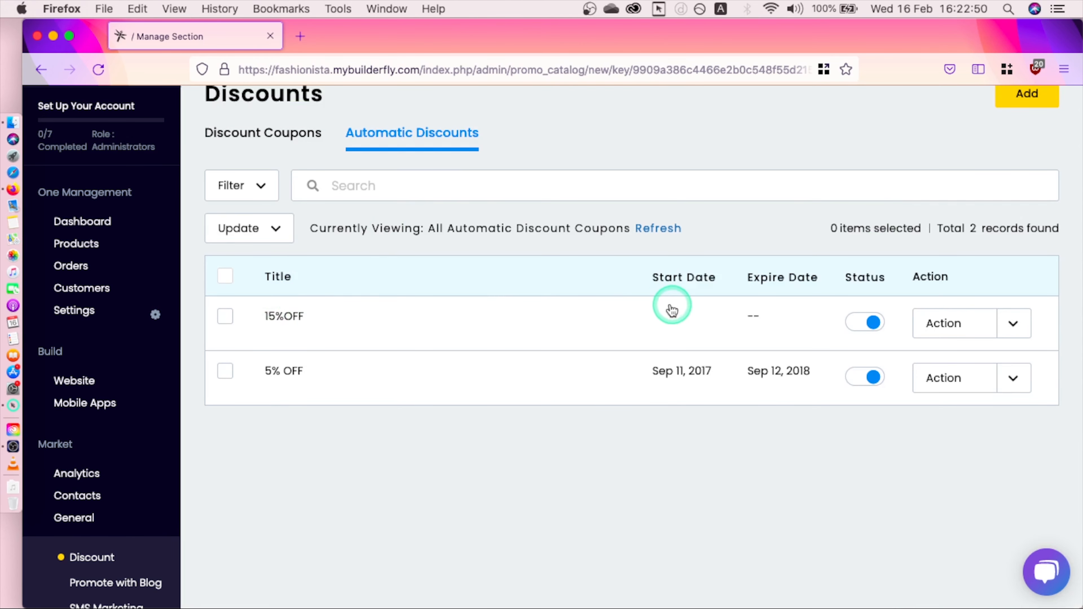
Step: Check the 15%OFF discount's row actions and close them without changes
left_click(998, 331)
left_click(998, 332)
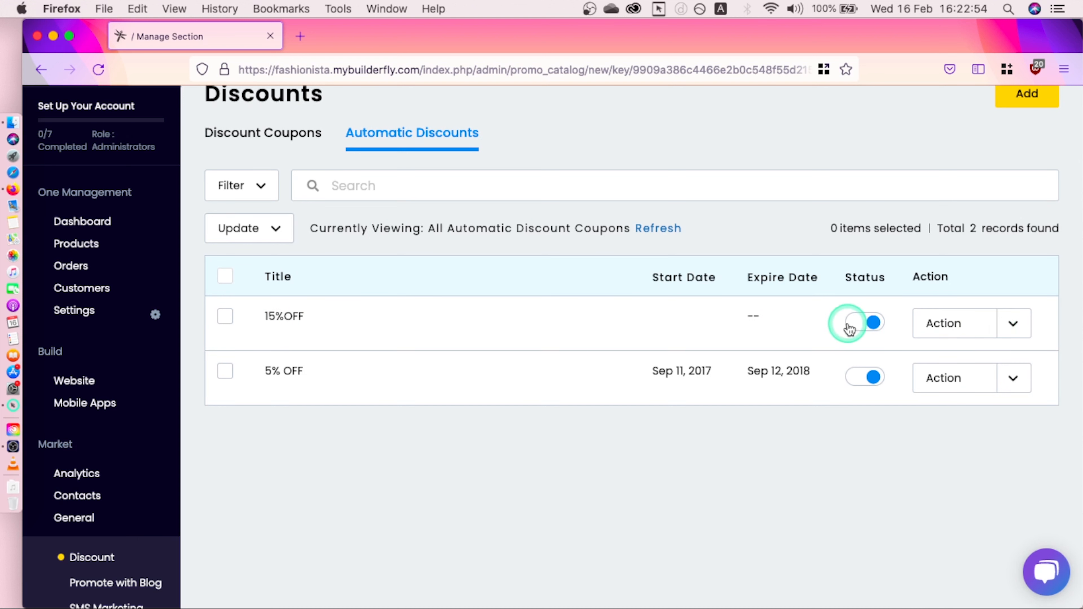
left_click(969, 173)
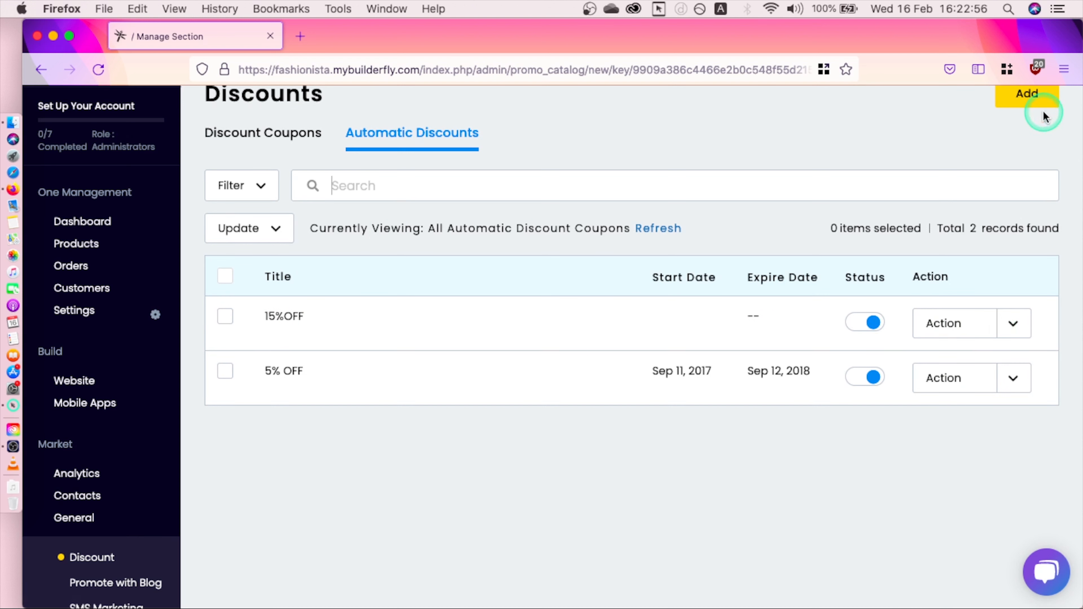
scroll(1061, 154, "up", 3)
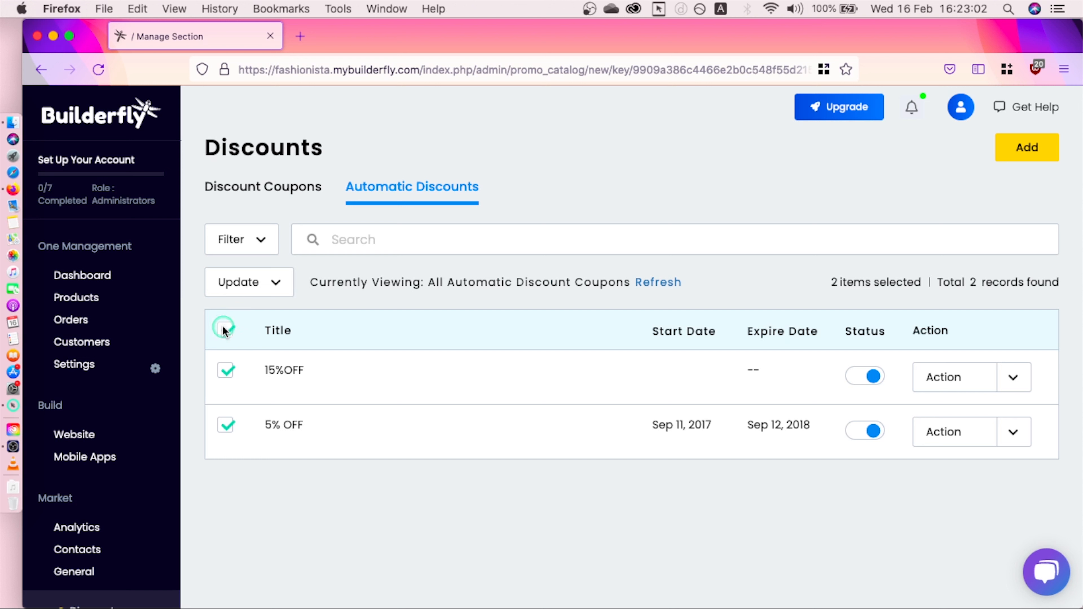
Step: Open and close the status Filter and bulk Update dropdowns, leaving both discounts enabled
left_click(251, 251)
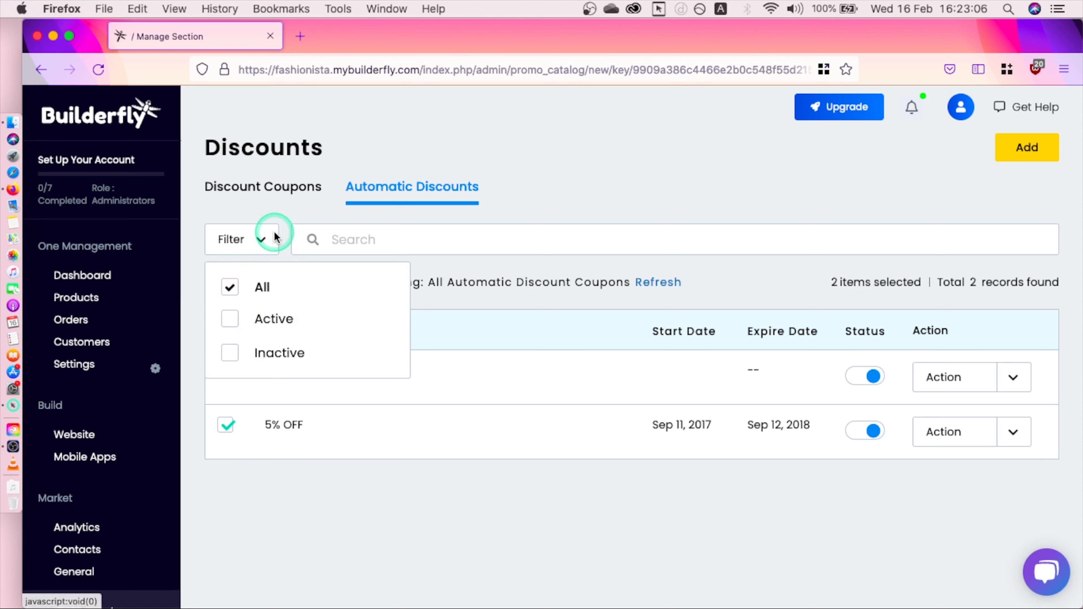
left_click(273, 214)
left_click(239, 281)
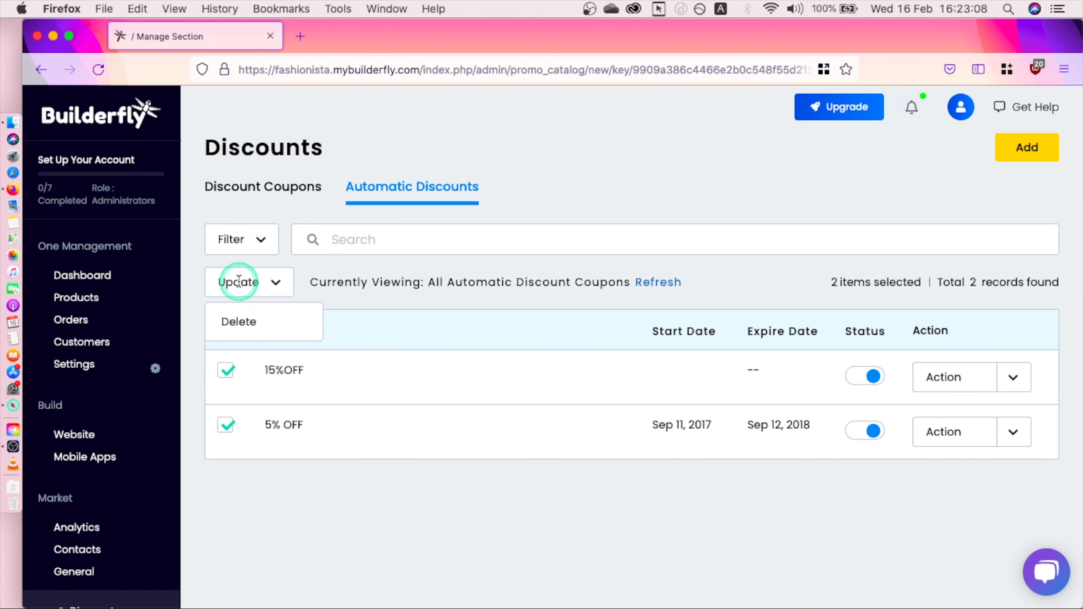
left_click(277, 471)
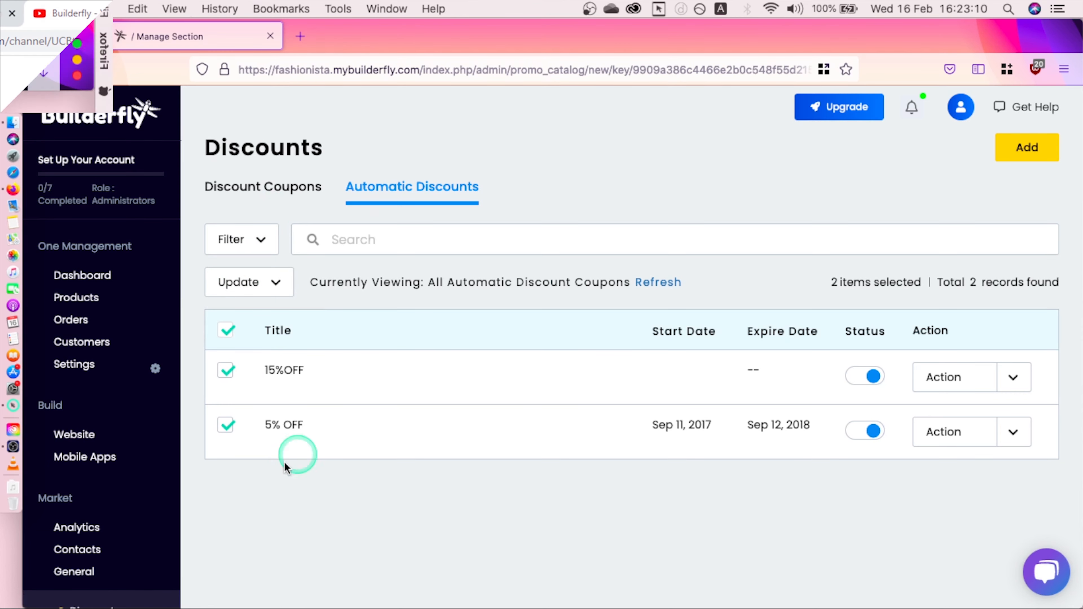